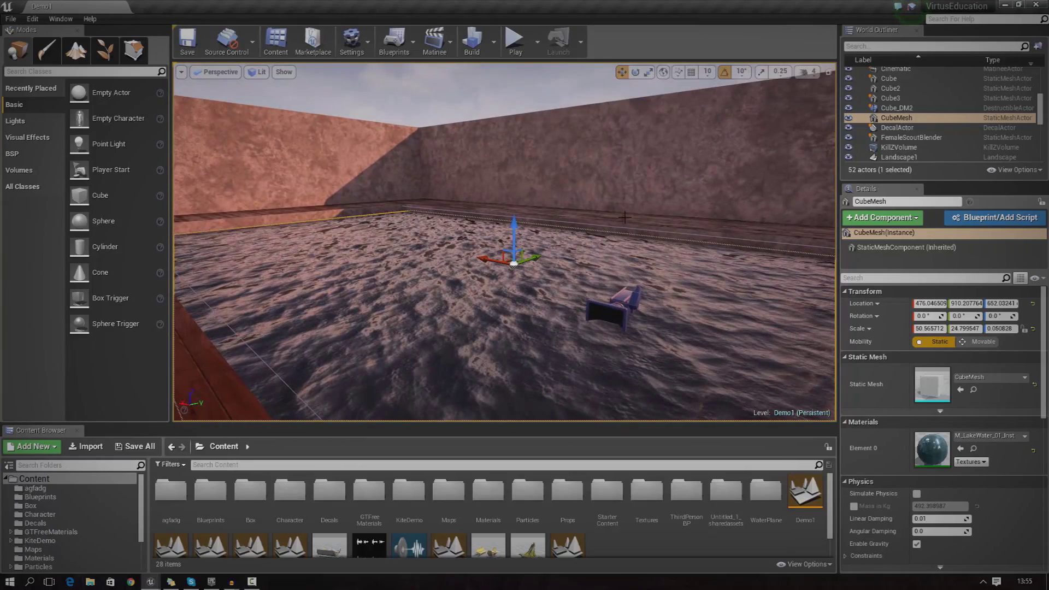
# Play the level and run the character along the pool's edge to view the water surface.
pyautogui.moveTo(505, 242); pyautogui.dragTo(484, 355, button='right')
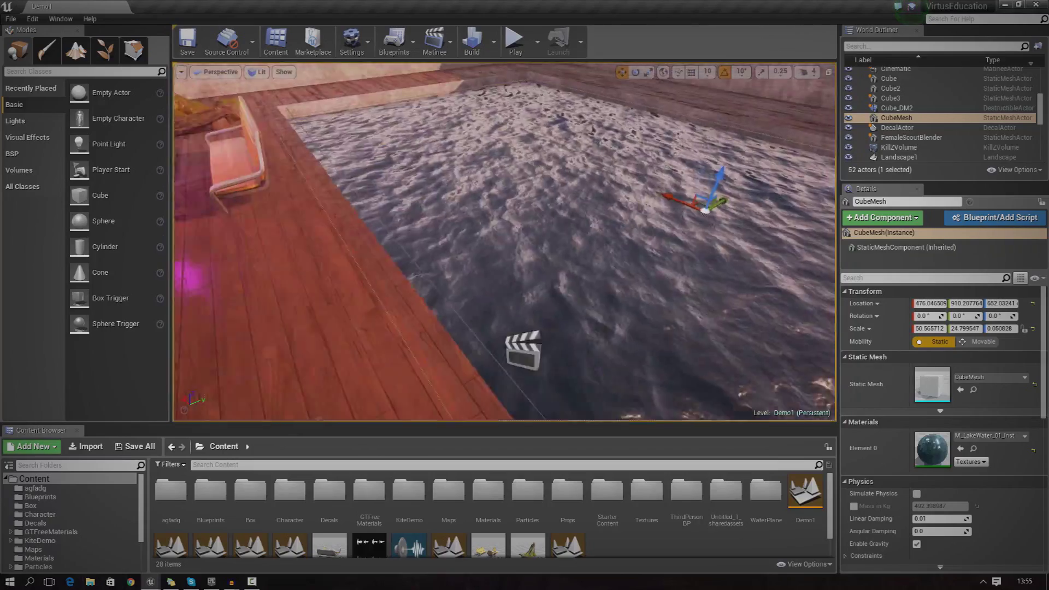
pyautogui.moveTo(504, 246); pyautogui.dragTo(508, 244, button='right')
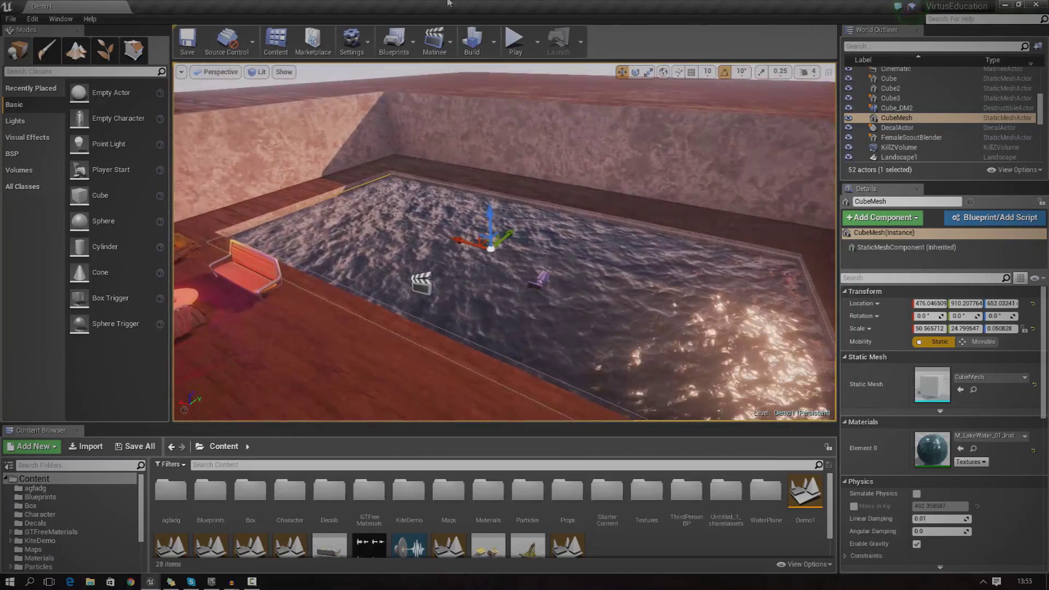
pyautogui.click(510, 46)
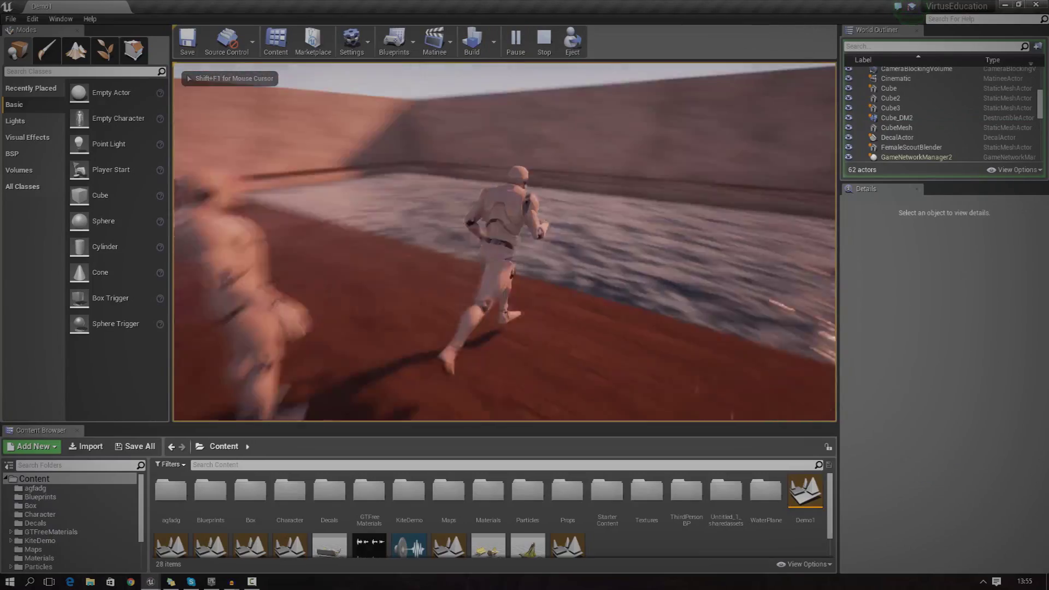
pyautogui.press('a')
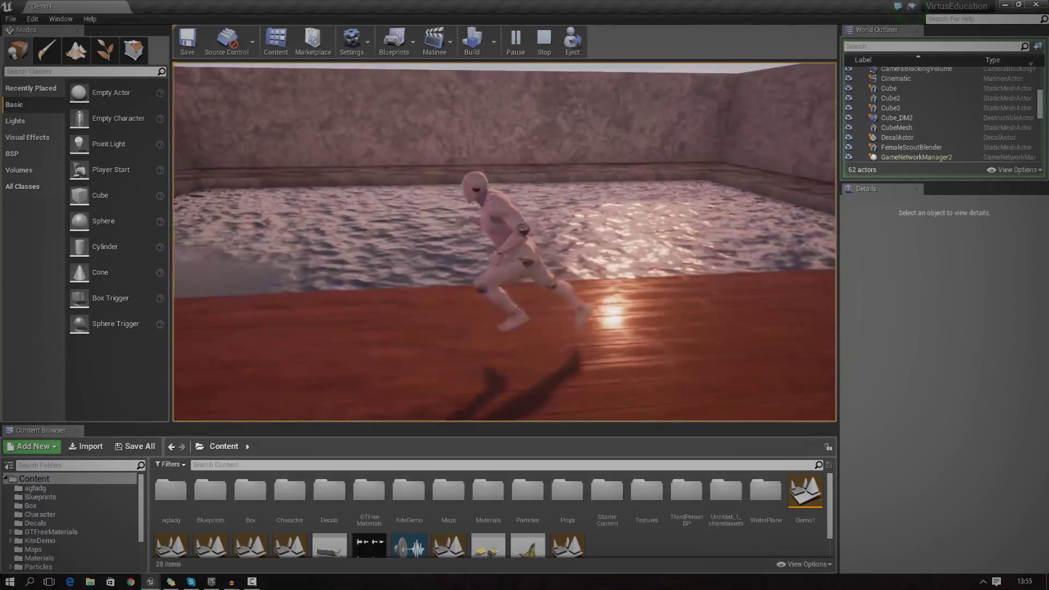
pyautogui.press('w')
pyautogui.press('s')
pyautogui.press('w')
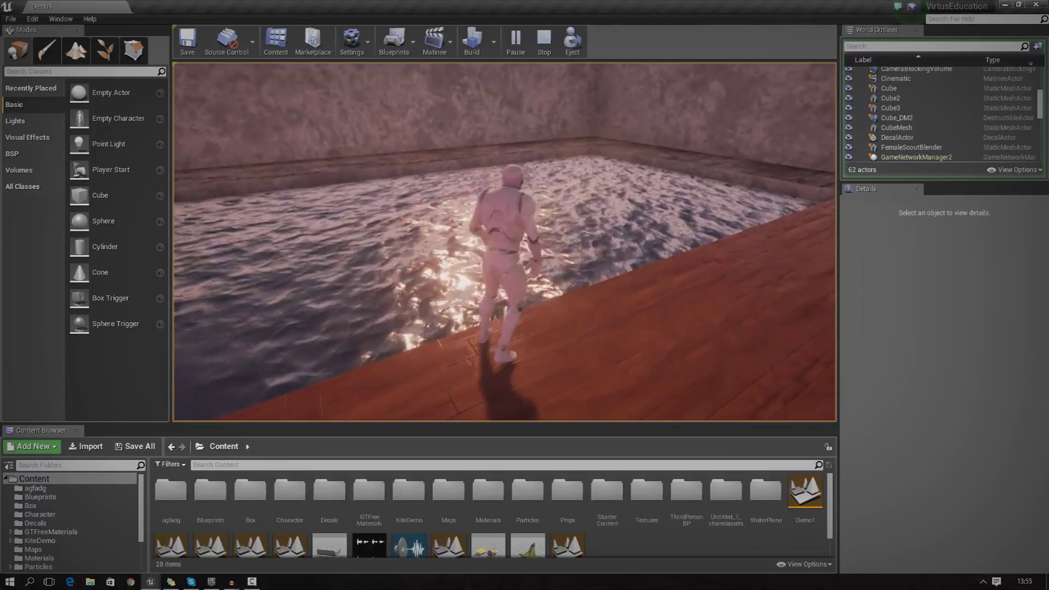
pyautogui.press('d')
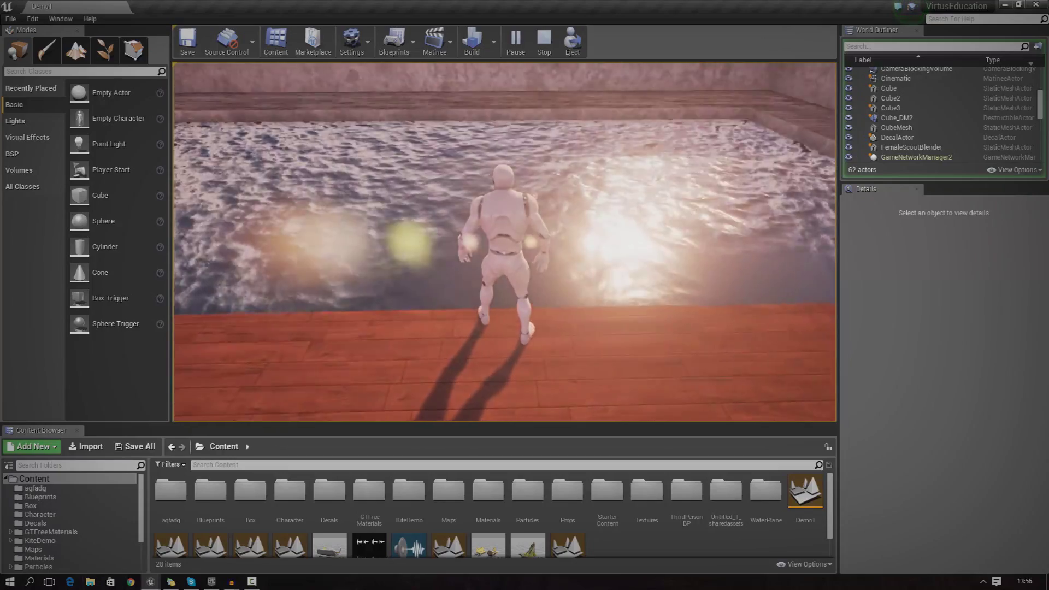
# Run the character into the pool and across its floor to check the underwater effect.
pyautogui.press('a')
pyautogui.press('w')
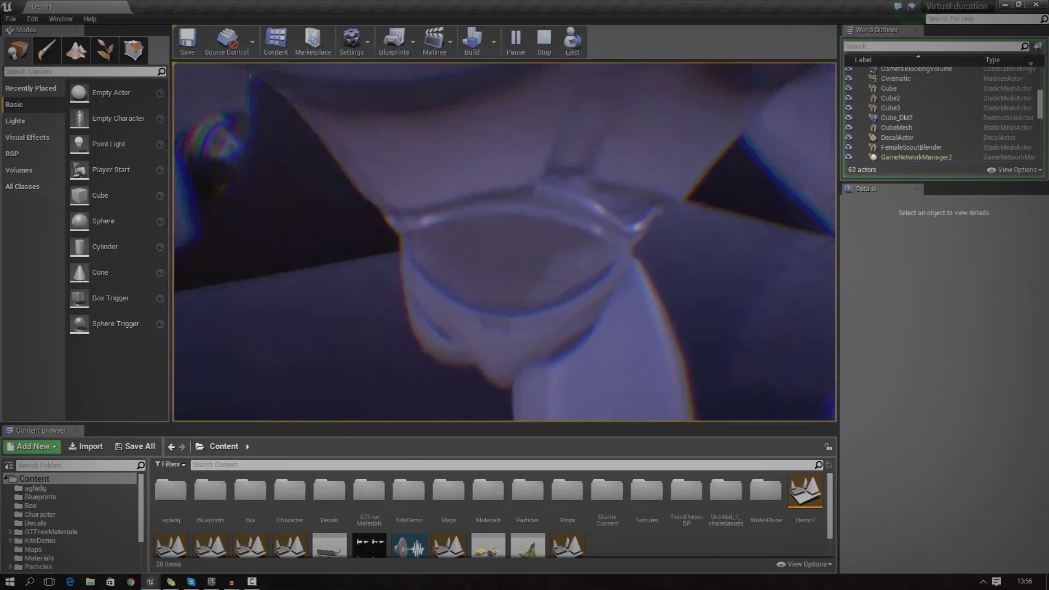
pyautogui.press('a')
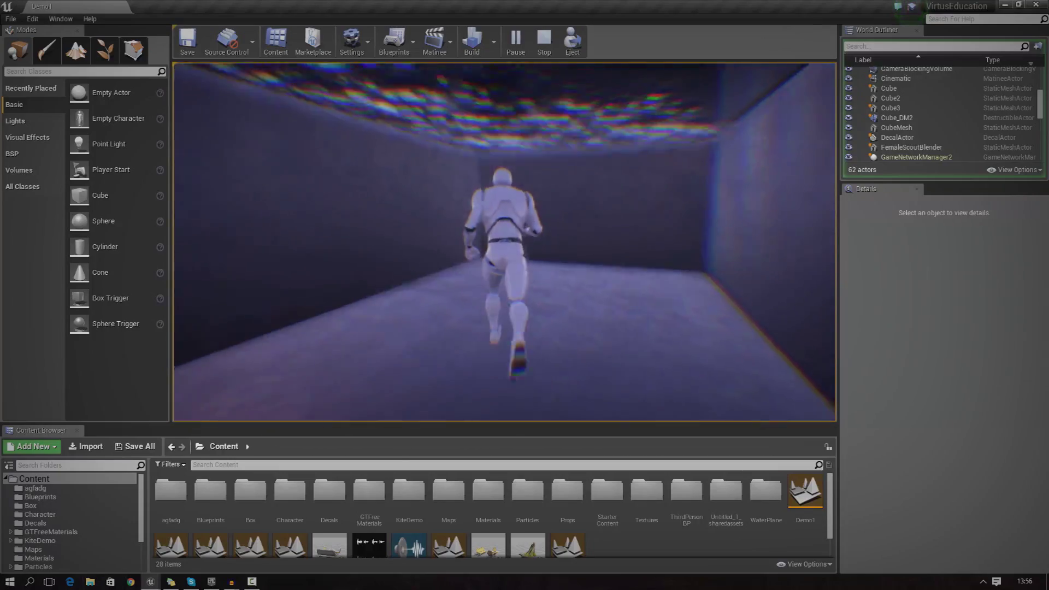
pyautogui.press('s')
pyautogui.press('a')
pyautogui.press('w')
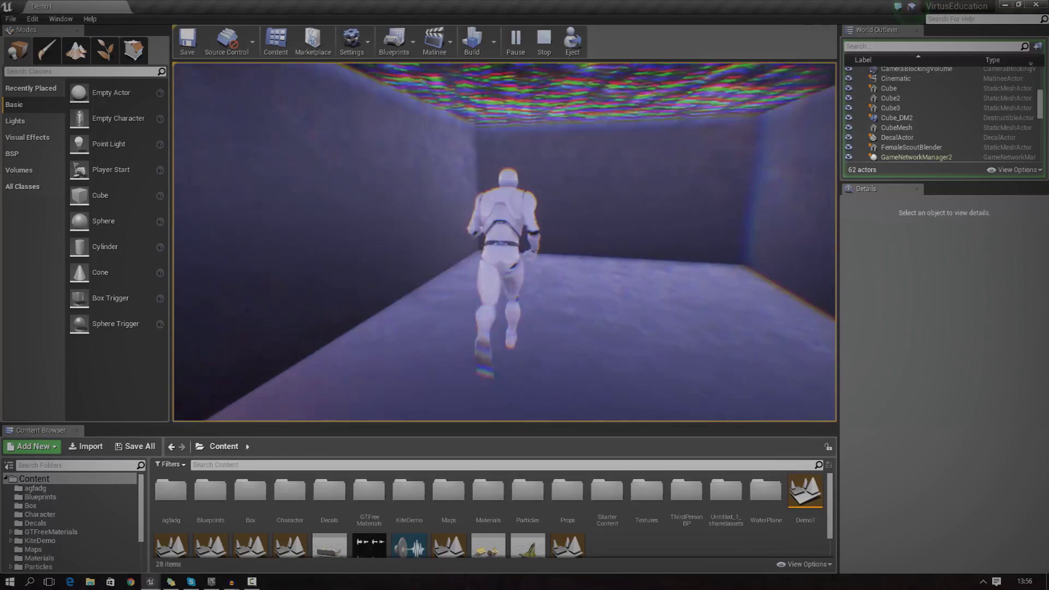
pyautogui.press('d')
pyautogui.press('w')
# Jump the character in and out of the pool to test the water, and end the play session.
pyautogui.press('space')
pyautogui.press('w')
pyautogui.press('space')
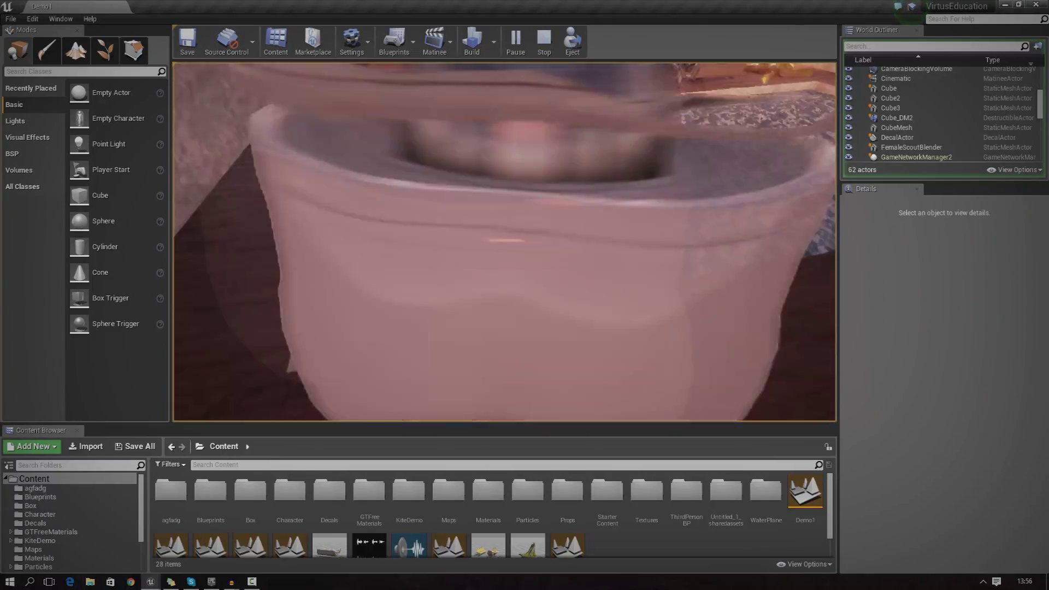
pyautogui.press('w')
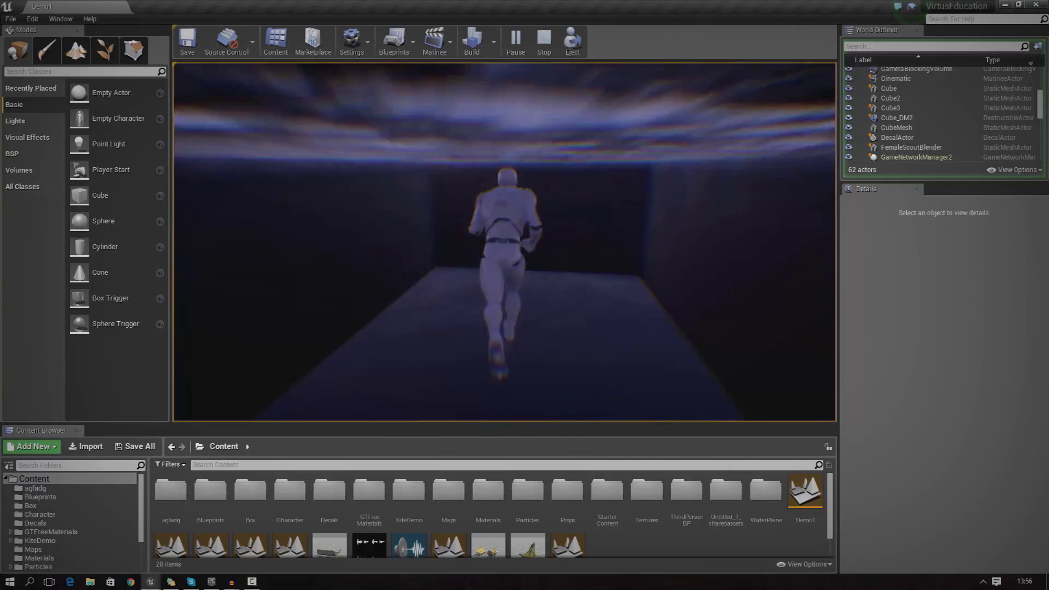
pyautogui.press('w')
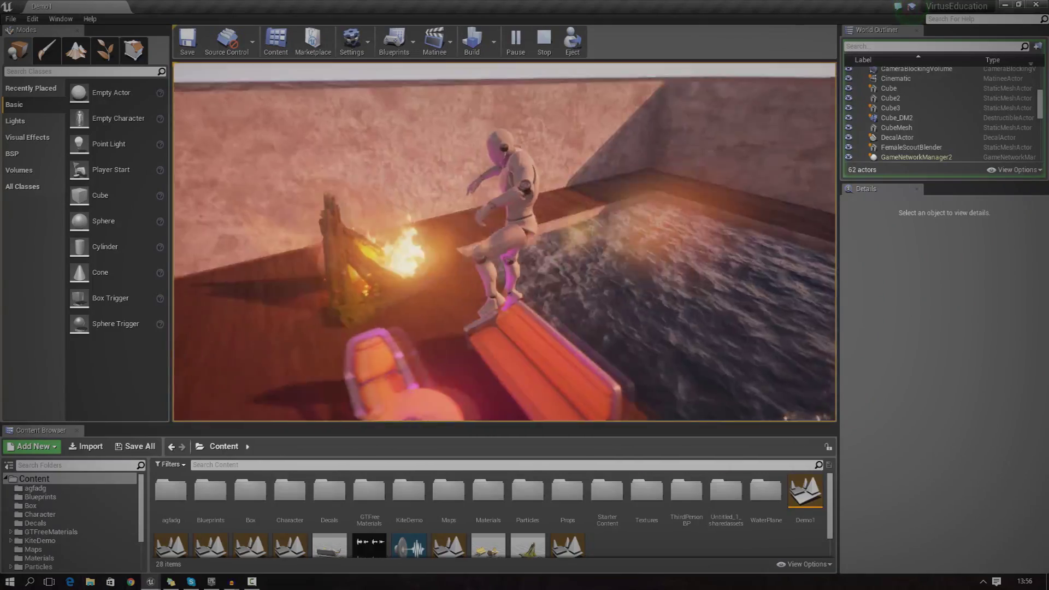
pyautogui.press('space')
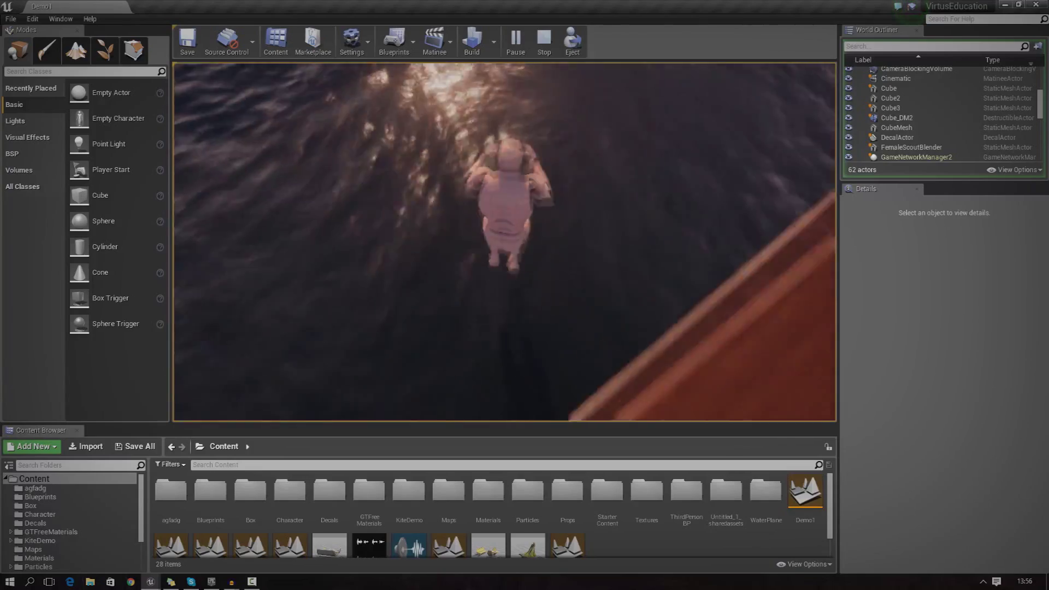
pyautogui.press('Escape')
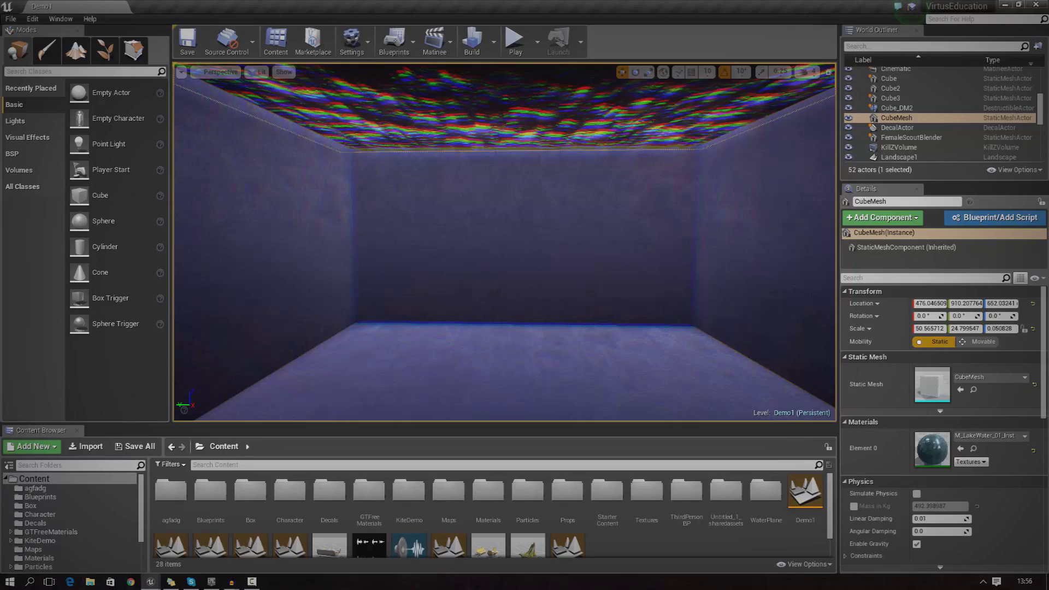
# Delete the CubeMesh water surface from the pool.
pyautogui.moveTo(505, 242); pyautogui.dragTo(552, 205, button='right')
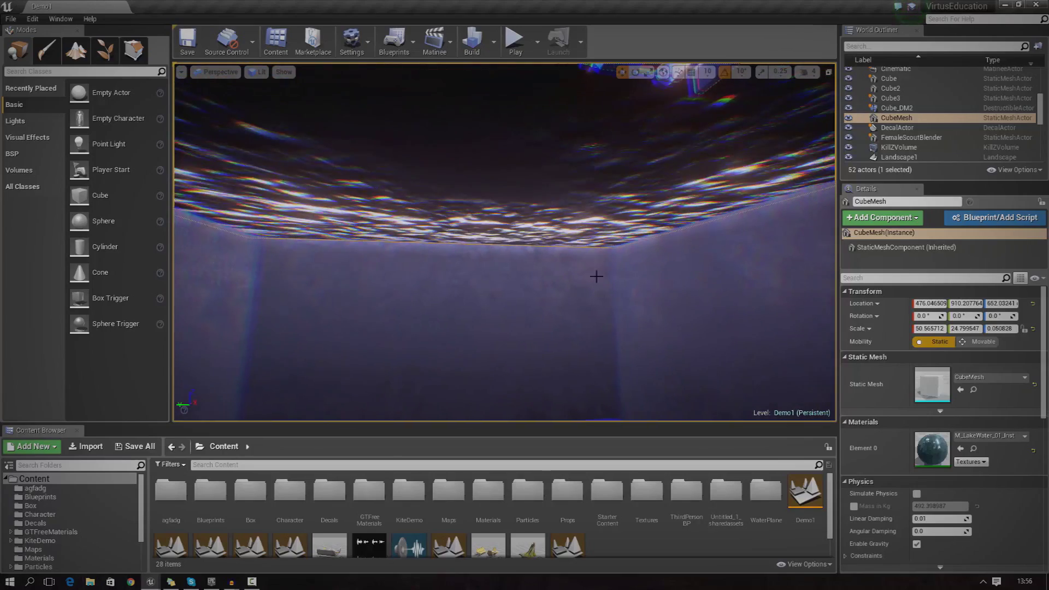
pyautogui.moveTo(596, 277); pyautogui.dragTo(782, 295, button='right')
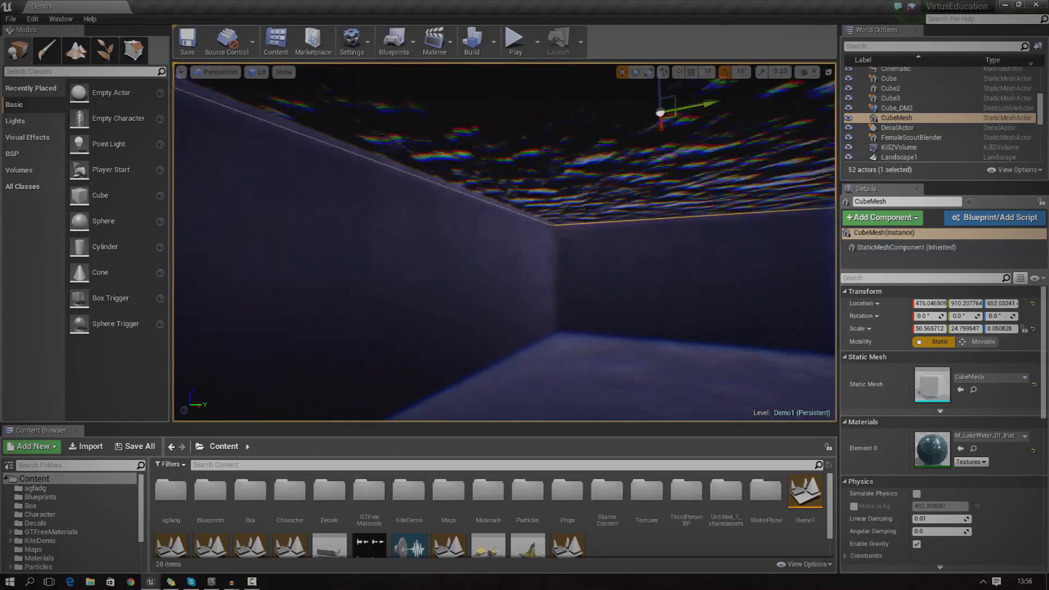
pyautogui.moveTo(505, 242); pyautogui.dragTo(432, 260, button='right')
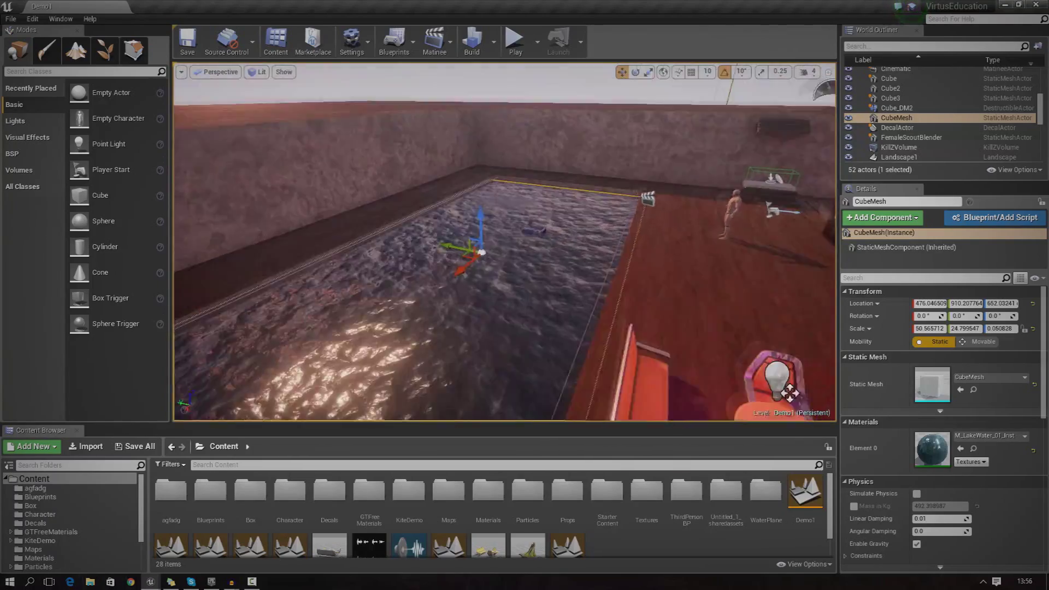
pyautogui.moveTo(500, 279); pyautogui.dragTo(443, 293, button='right')
pyautogui.press('Delete')
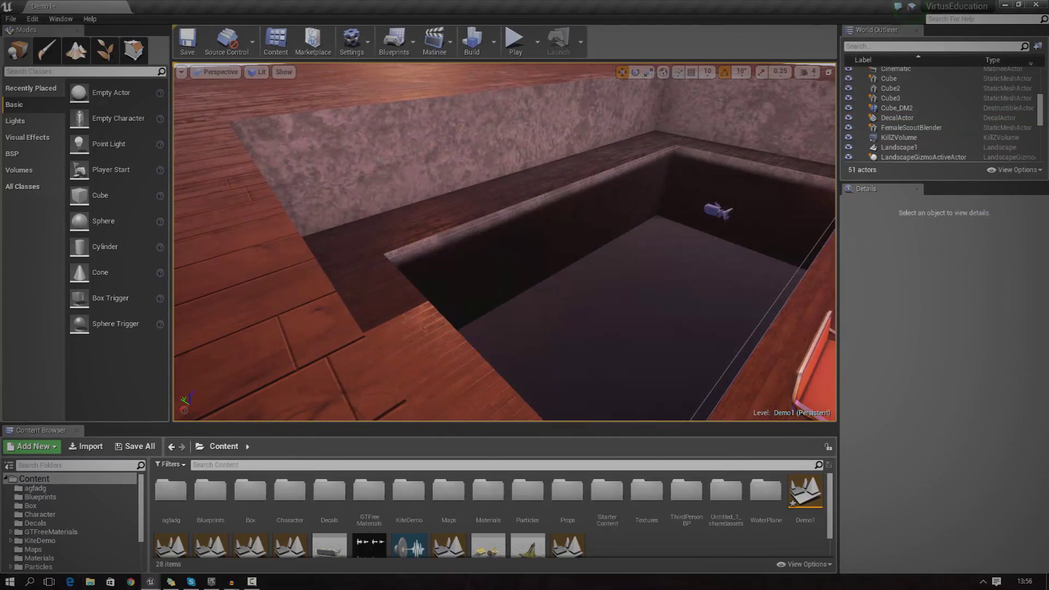
# Delete the PhysicsVolume and the PostProcessVolume that fill the pool.
pyautogui.moveTo(505, 242); pyautogui.dragTo(552, 235, button='right')
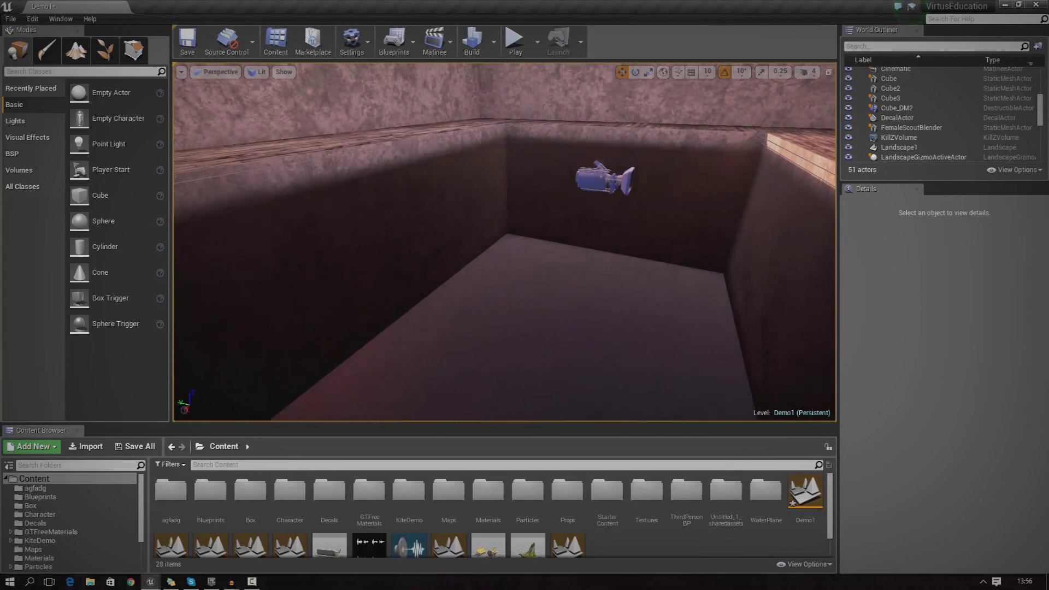
pyautogui.click(437, 153)
pyautogui.click(431, 138)
pyautogui.click(432, 141)
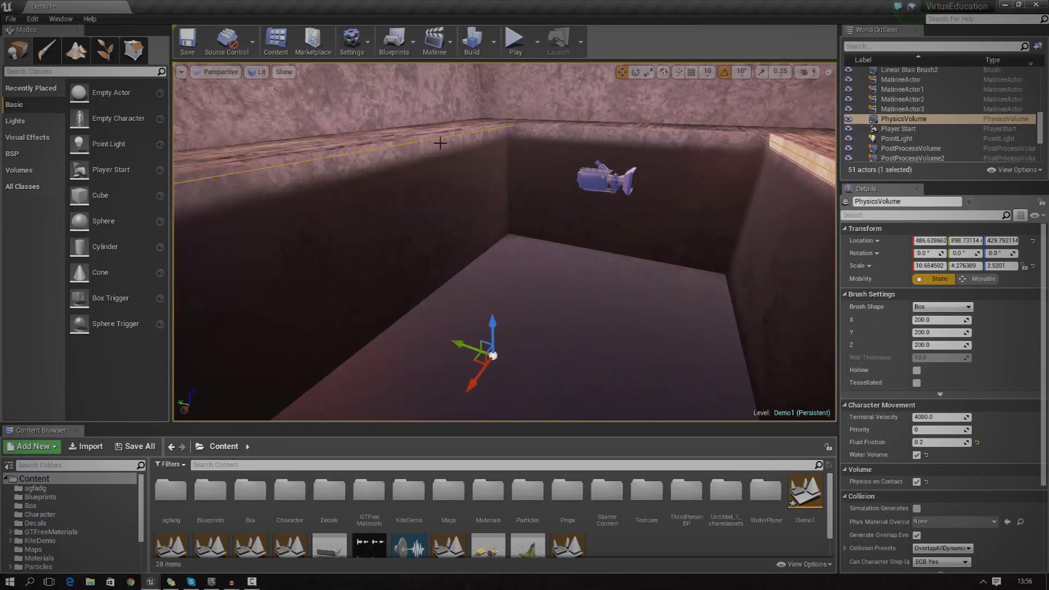
pyautogui.press('Delete')
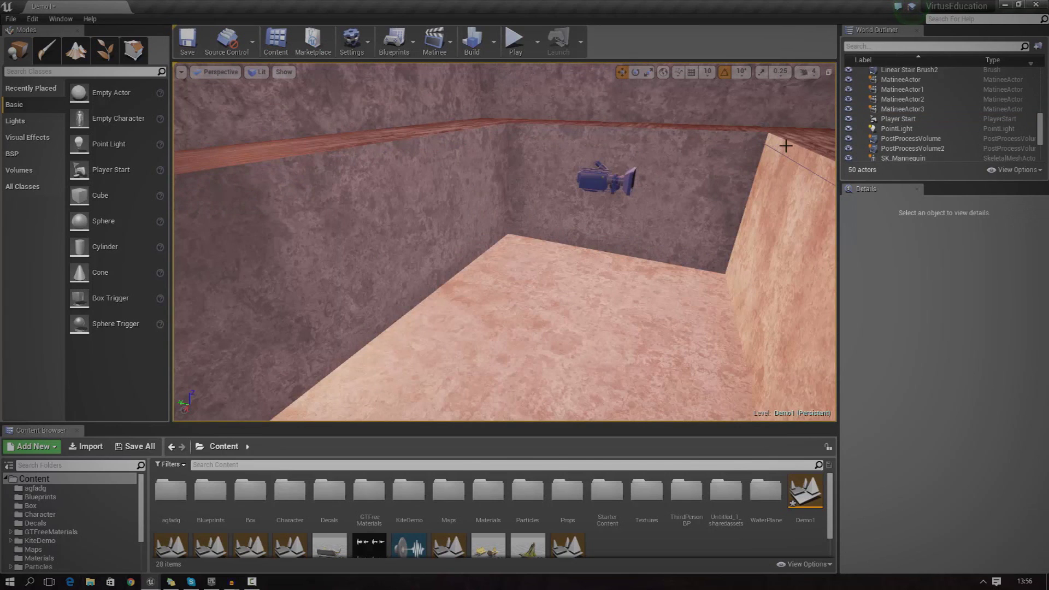
pyautogui.click(803, 163)
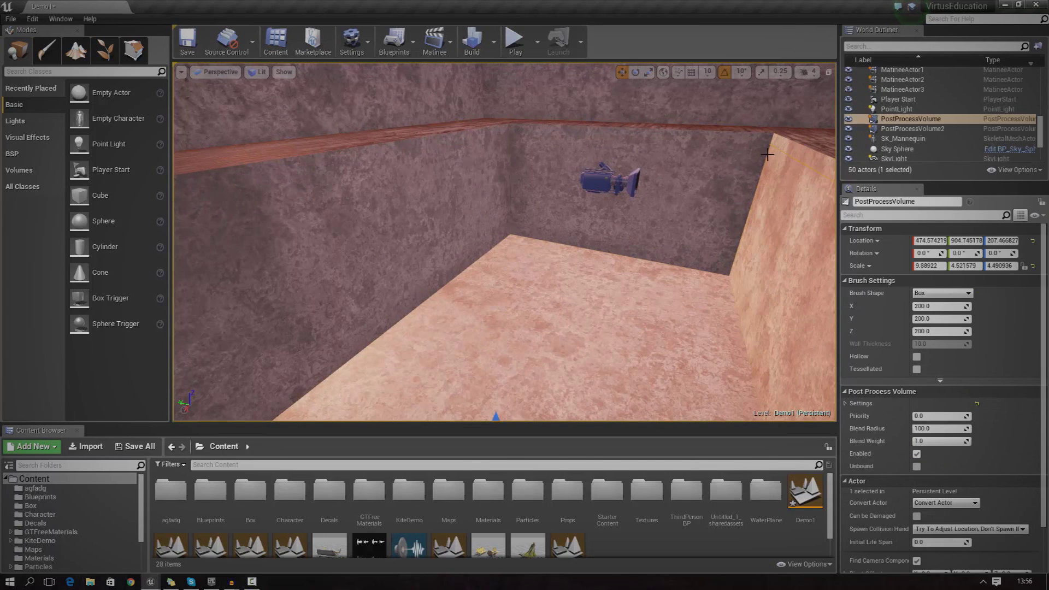
pyautogui.press('Delete')
# Examine the emptied pool pit, its walls and floor from several angles.
pyautogui.moveTo(505, 241); pyautogui.dragTo(967, 273, button='right')
pyautogui.press('s')
pyautogui.press('w')
pyautogui.press('s')
pyautogui.press('w')
pyautogui.press('s')
pyautogui.moveTo(426, 241); pyautogui.dragTo(675, 238, button='right')
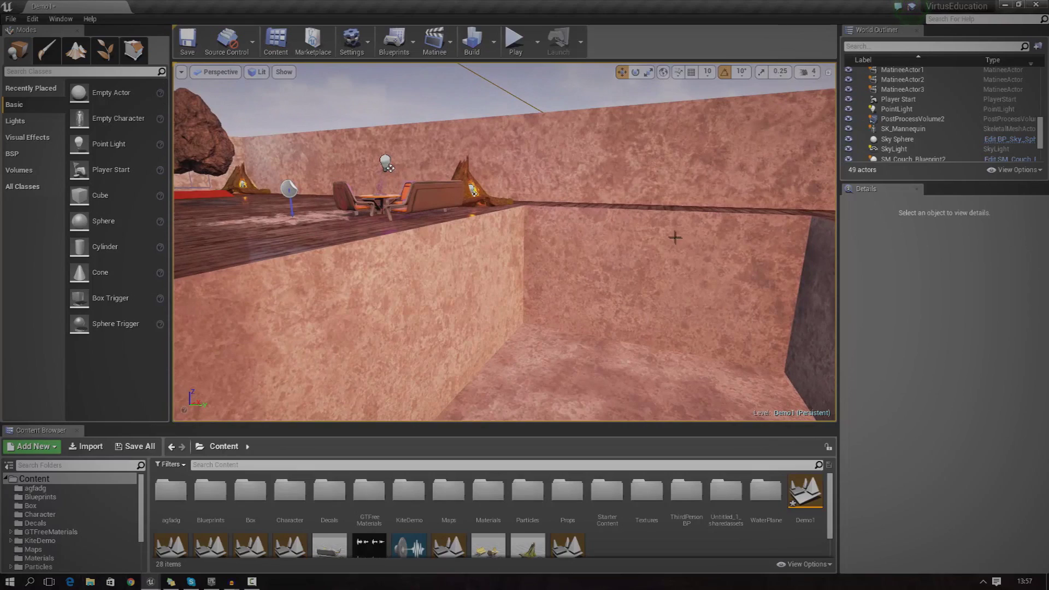
pyautogui.press('s')
pyautogui.moveTo(547, 295); pyautogui.dragTo(820, 339, button='right')
pyautogui.press('w')
pyautogui.press('s')
pyautogui.press('w')
pyautogui.moveTo(519, 237); pyautogui.dragTo(513, 236, button='right')
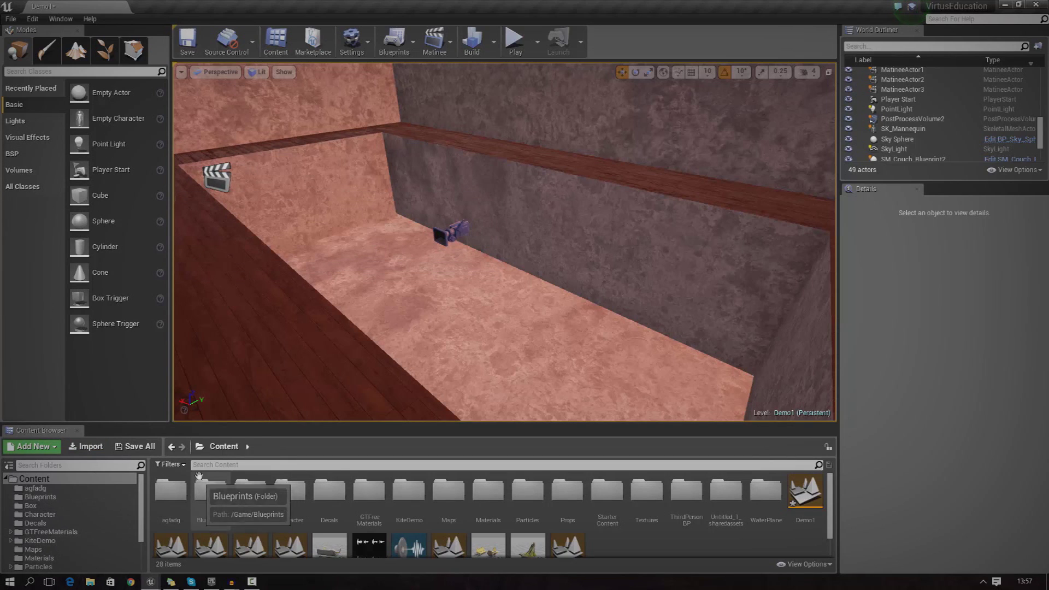
# Browse the project's asset folders, including Box, Blueprints and Particles, and return to the main Content folder.
pyautogui.click(62, 507)
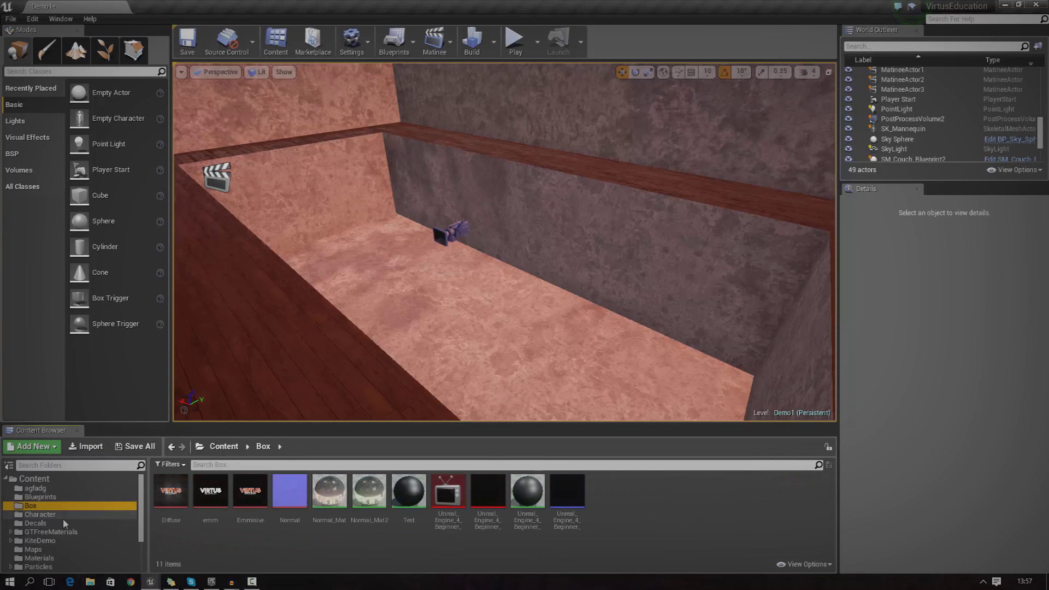
pyautogui.click(64, 523)
pyautogui.click(65, 507)
pyautogui.click(63, 497)
pyautogui.click(75, 533)
pyautogui.click(68, 550)
pyautogui.click(65, 567)
pyautogui.click(65, 559)
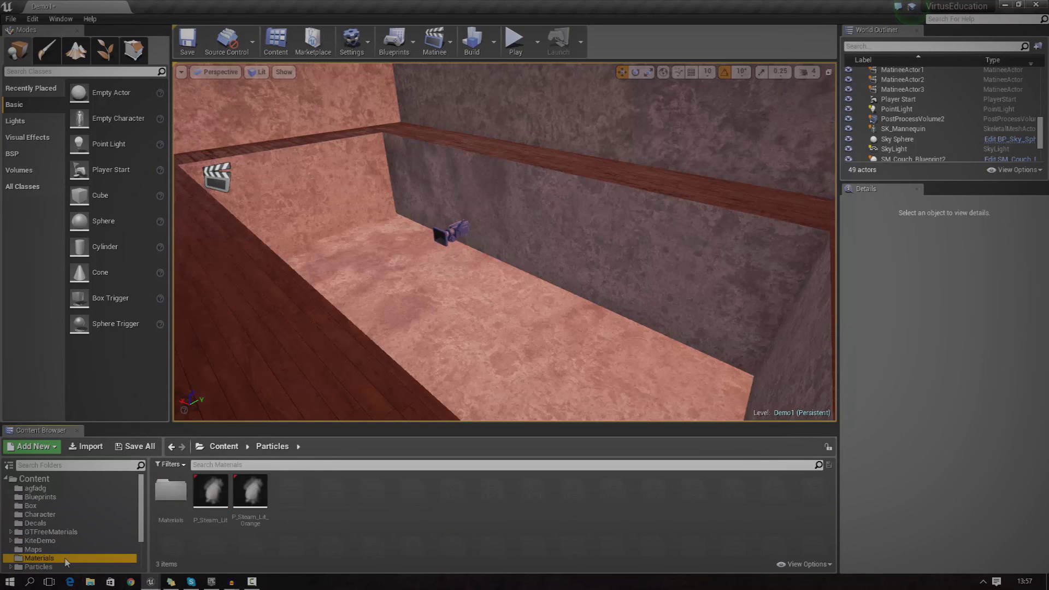
pyautogui.click(67, 486)
pyautogui.click(64, 480)
# Search the project content for "cube" and place the CubeMesh on the pool floor.
pyautogui.click(248, 464)
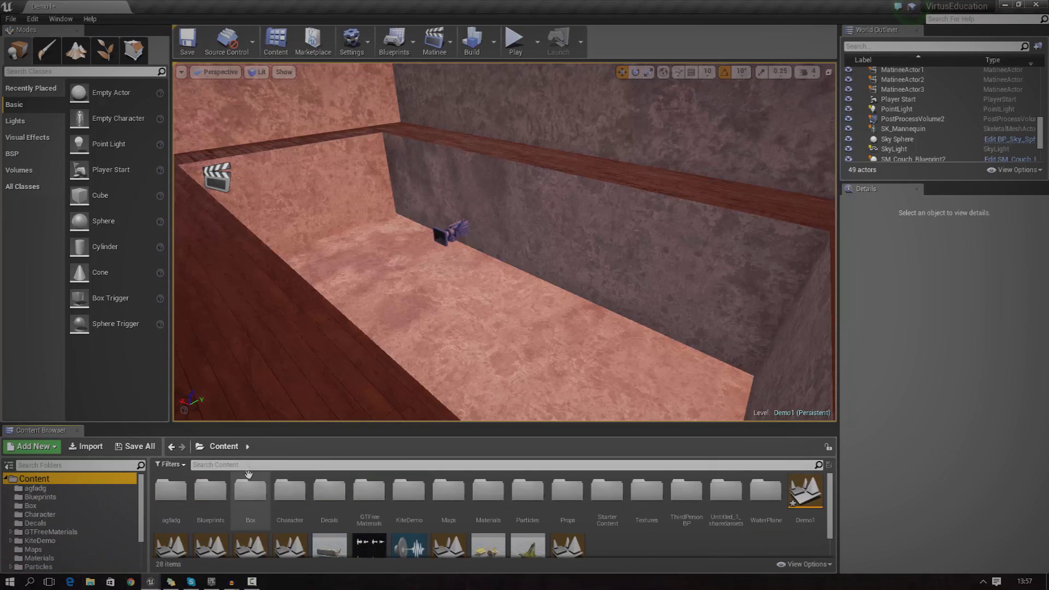
pyautogui.write('cube')
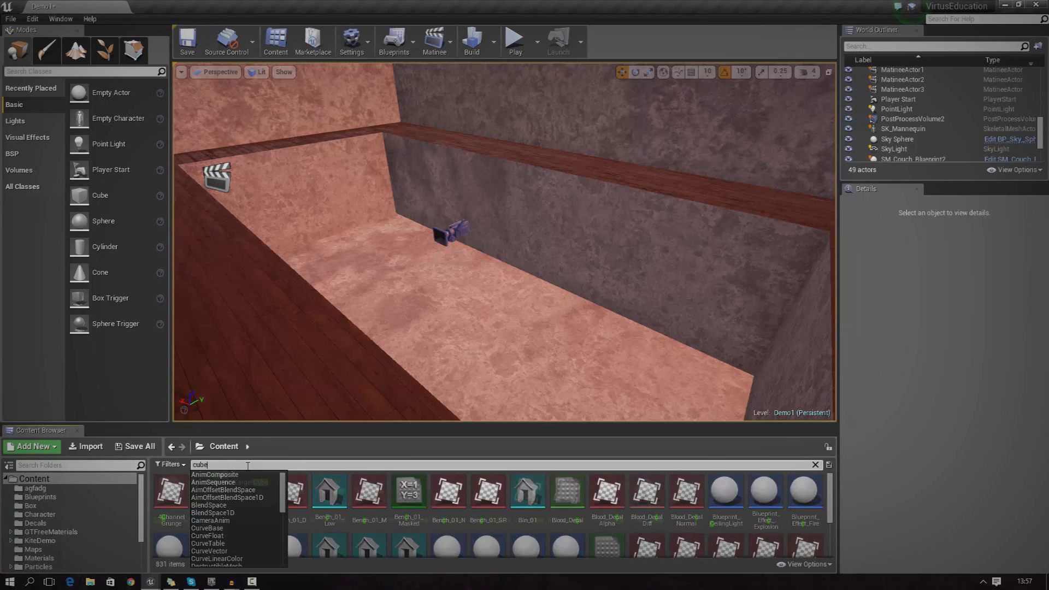
pyautogui.click(647, 494)
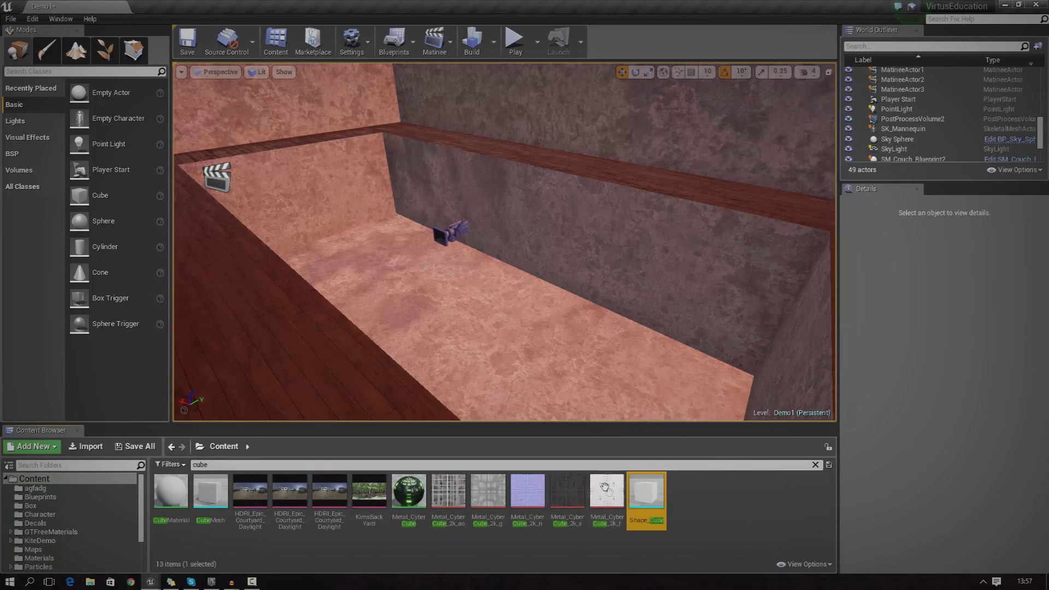
pyautogui.moveTo(209, 496); pyautogui.dragTo(506, 312)
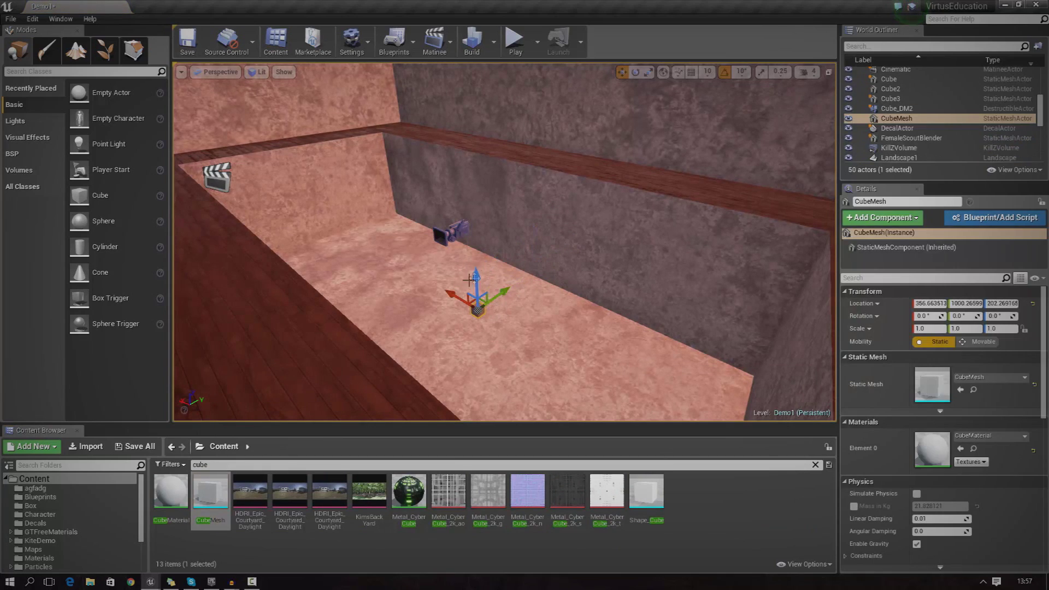
# Raise the CubeMesh above the pool floor to a Z location of about 518.5.
pyautogui.moveTo(475, 278); pyautogui.dragTo(474, 204)
pyautogui.press('w')
pyautogui.moveTo(475, 203); pyautogui.dragTo(339, 211, button='right')
pyautogui.press('s')
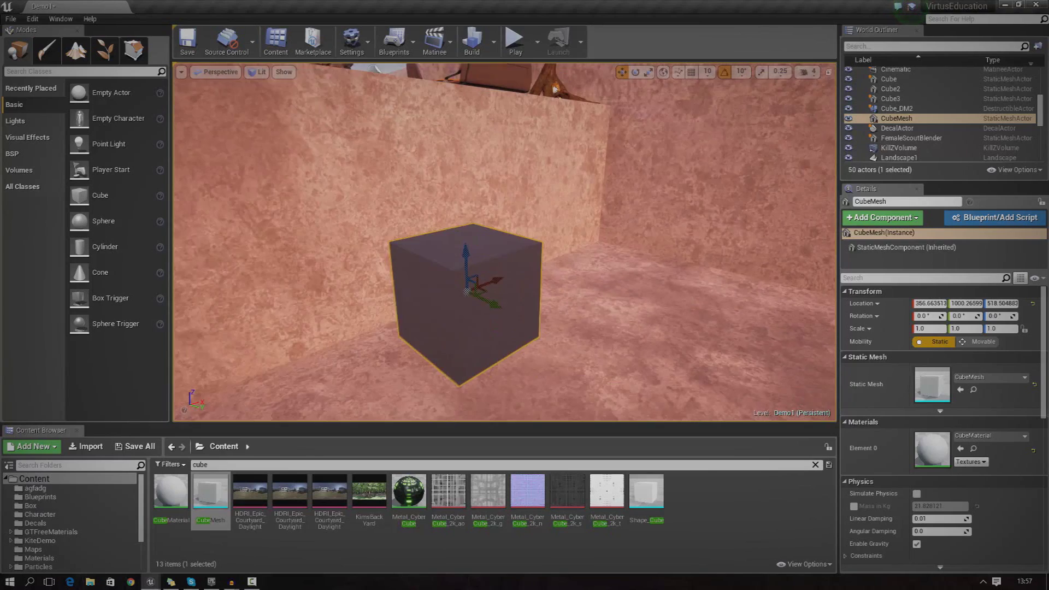
pyautogui.moveTo(514, 229); pyautogui.dragTo(510, 236, button='right')
pyautogui.press('w')
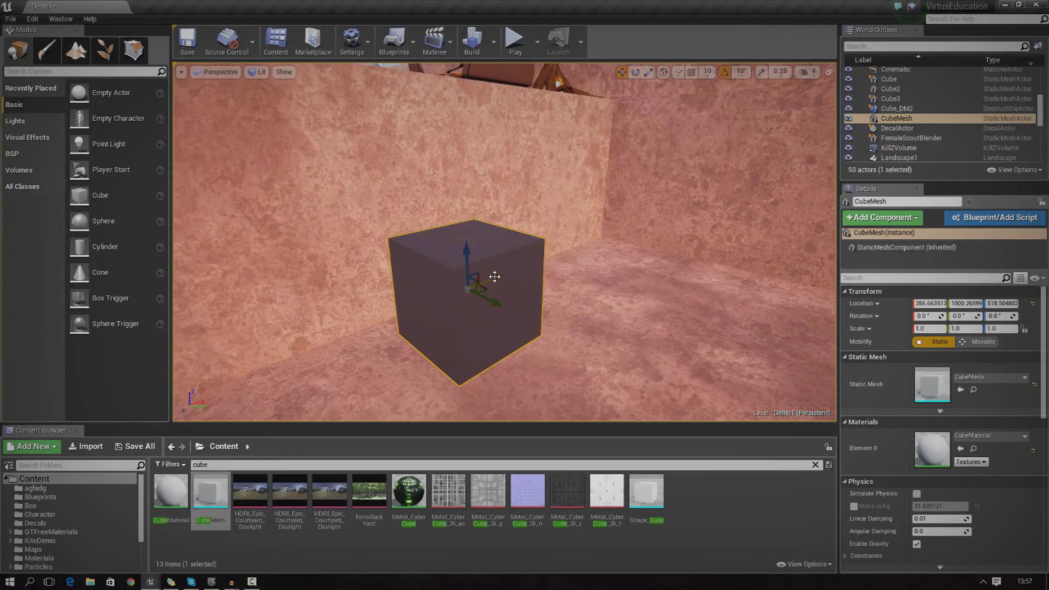
pyautogui.moveTo(578, 358); pyautogui.dragTo(620, 328, button='right')
pyautogui.press('s')
pyautogui.moveTo(541, 347); pyautogui.dragTo(533, 344, button='right')
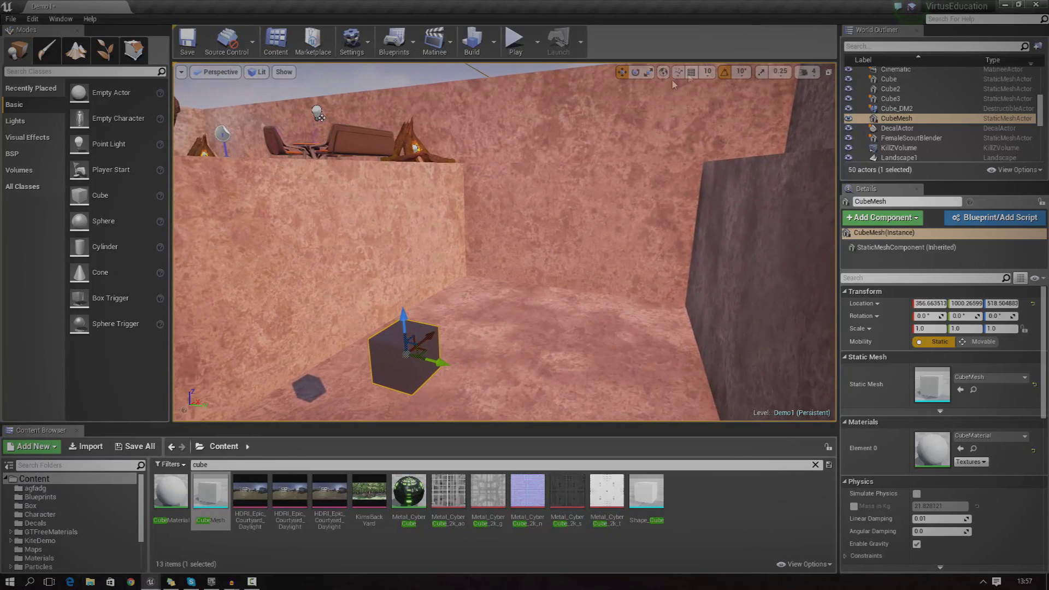
# Stretch the CubeMesh along the pool's length to an X scale of about 47.67.
pyautogui.click(636, 72)
pyautogui.click(647, 73)
pyautogui.press('s')
pyautogui.moveTo(583, 321); pyautogui.dragTo(527, 334, button='right')
pyautogui.moveTo(584, 268); pyautogui.dragTo(691, 268)
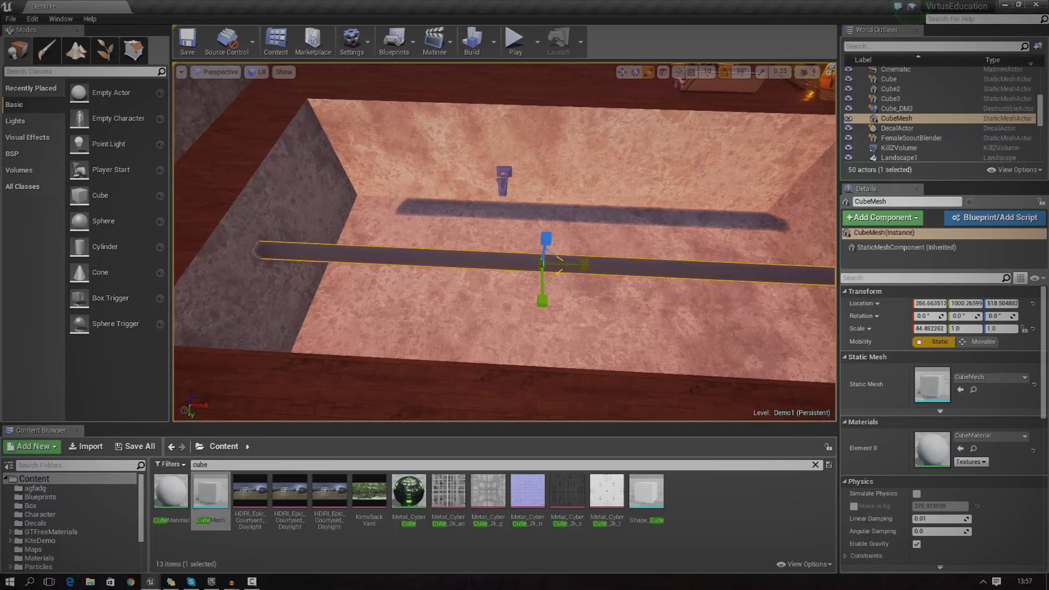
pyautogui.press('s')
pyautogui.moveTo(416, 299); pyautogui.dragTo(456, 308, button='right')
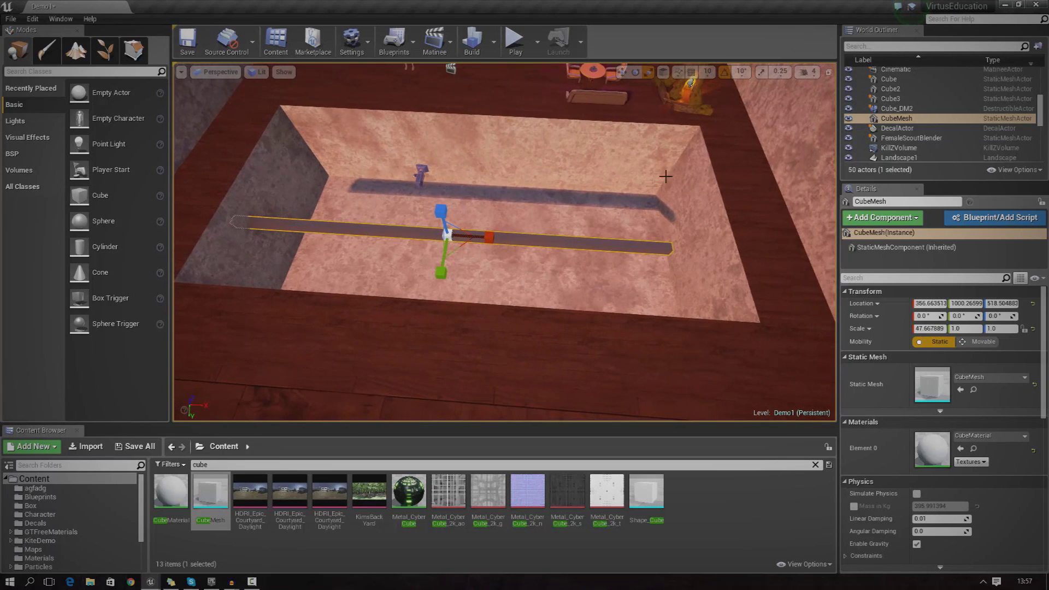
# Scale the CubeMesh to about 56.92 in X and 22.36 in Y, and centre it over the pool at about X 490.1, Y 893.5.
pyautogui.moveTo(447, 276); pyautogui.dragTo(446, 350)
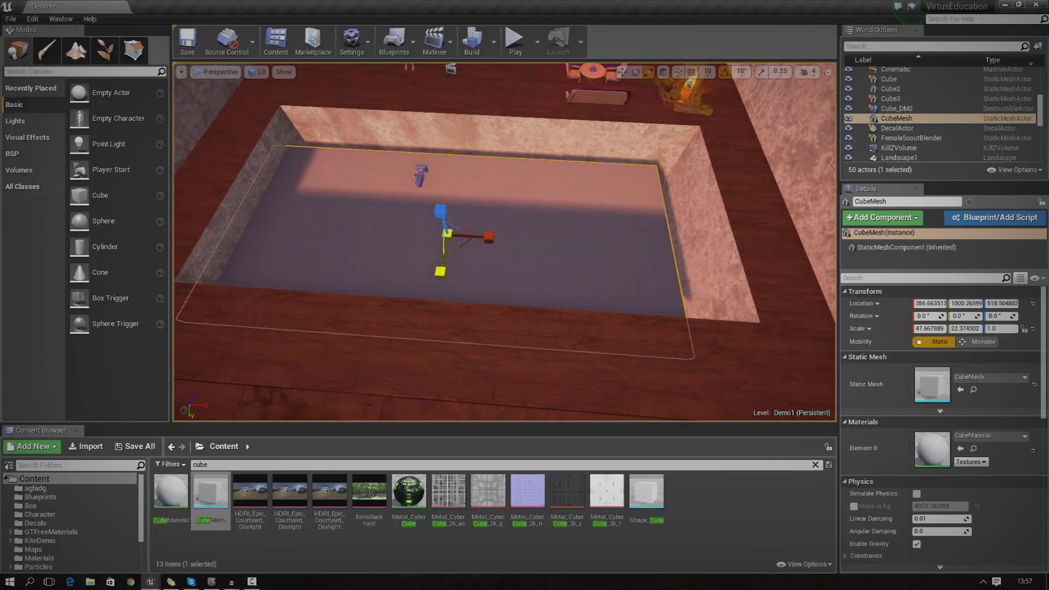
pyautogui.moveTo(489, 237); pyautogui.dragTo(509, 237)
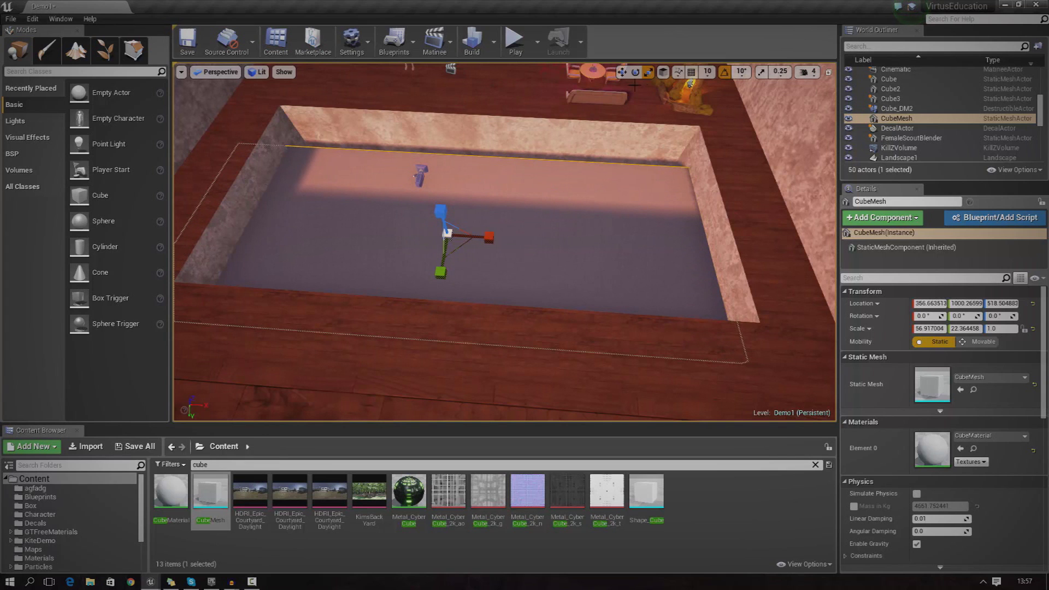
pyautogui.click(623, 74)
pyautogui.moveTo(462, 246); pyautogui.dragTo(498, 226)
pyautogui.moveTo(486, 301); pyautogui.dragTo(443, 316, button='right')
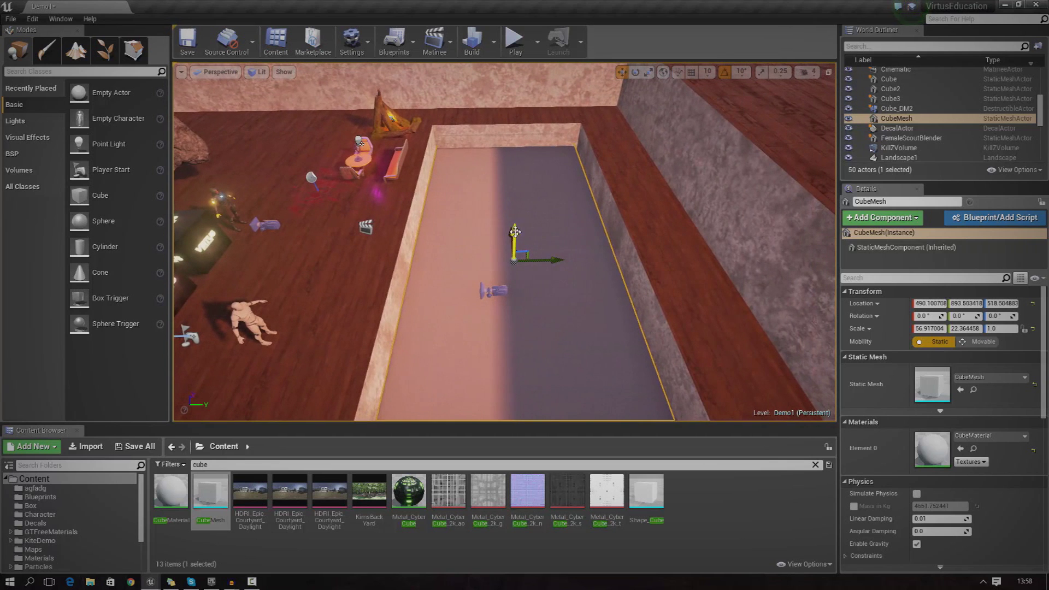
# Raise the CubeMesh to a Z location of about 638.4 and widen it to a Y scale of about 23.1.
pyautogui.moveTo(515, 231); pyautogui.dragTo(514, 212)
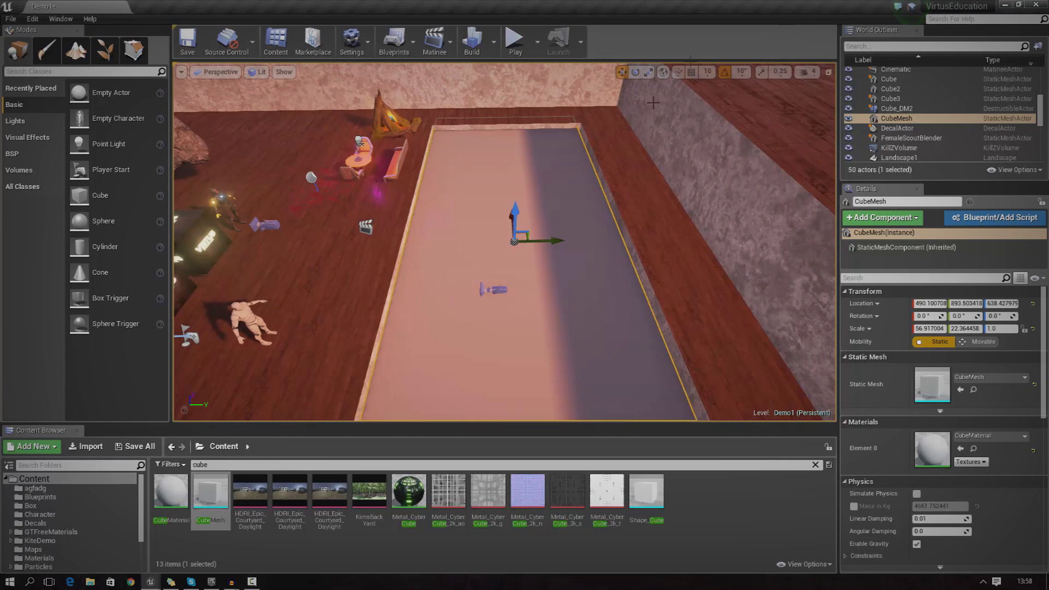
pyautogui.click(647, 73)
pyautogui.moveTo(561, 237); pyautogui.dragTo(570, 236)
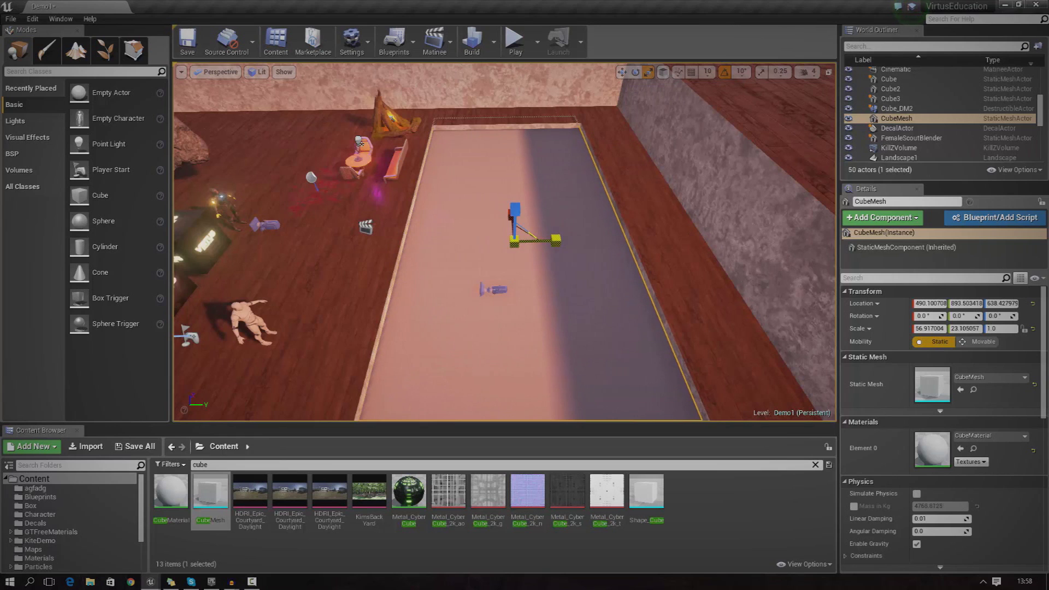
# Flatten the CubeMesh into a thin water surface with a Z scale of about 0.14.
pyautogui.moveTo(569, 236); pyautogui.dragTo(427, 192, button='right')
pyautogui.moveTo(574, 199); pyautogui.dragTo(415, 197, button='right')
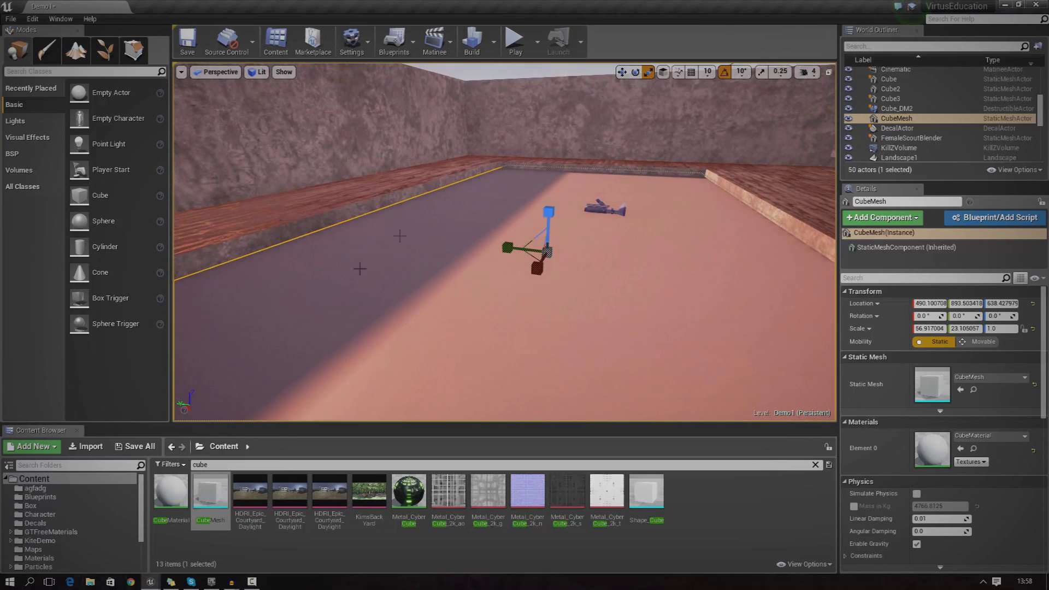
pyautogui.press('w')
pyautogui.moveTo(538, 219); pyautogui.dragTo(503, 210, button='right')
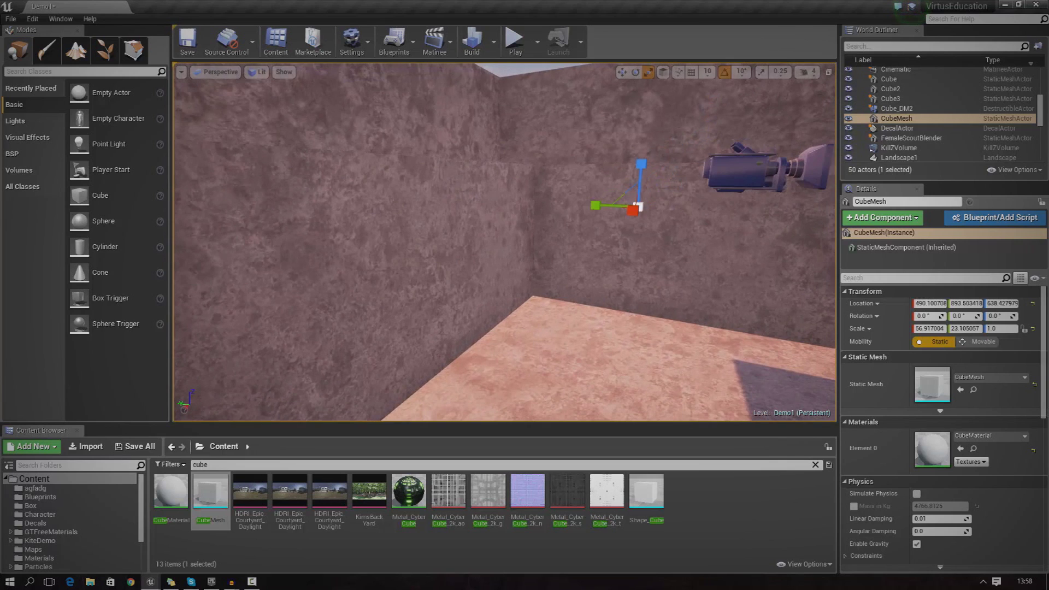
pyautogui.moveTo(642, 163); pyautogui.dragTo(654, 192)
pyautogui.press('s')
pyautogui.moveTo(654, 192); pyautogui.dragTo(694, 205, button='right')
pyautogui.press('w')
pyautogui.press('s')
# Search the project content for "water" and apply the M_LakeWater_01_Inst material to the CubeMesh in the pool.
pyautogui.moveTo(212, 465); pyautogui.dragTo(2, 454)
pyautogui.press('BackSpace')
pyautogui.click(46, 479)
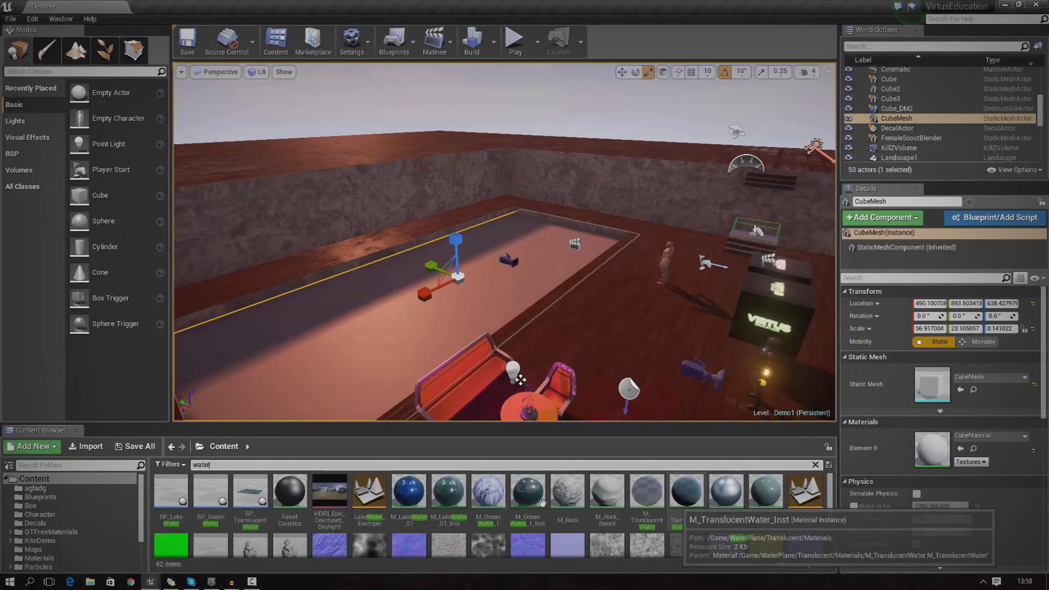
pyautogui.click(449, 495)
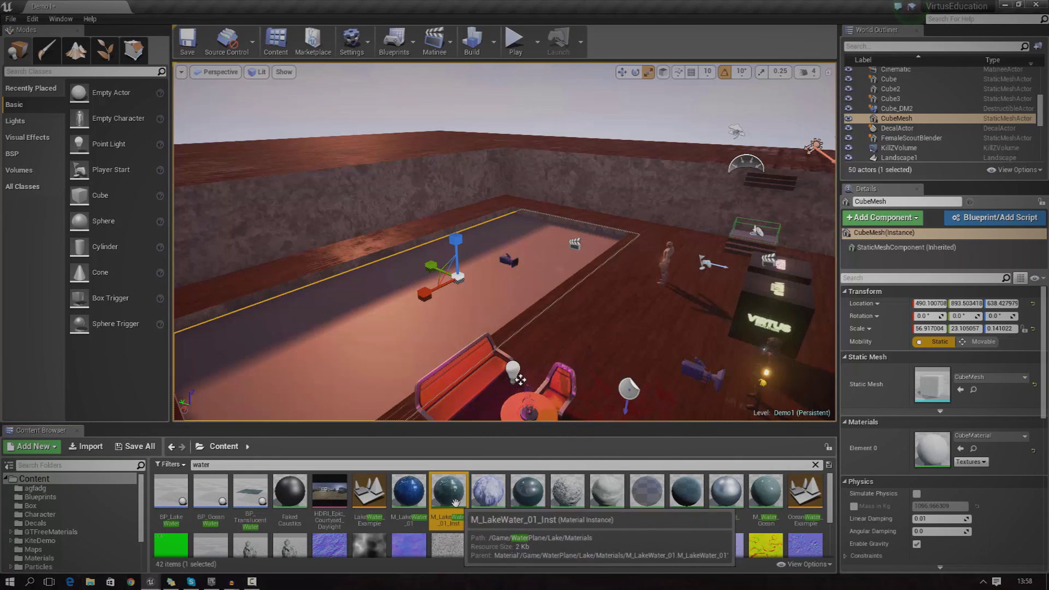
pyautogui.moveTo(450, 502); pyautogui.dragTo(443, 321)
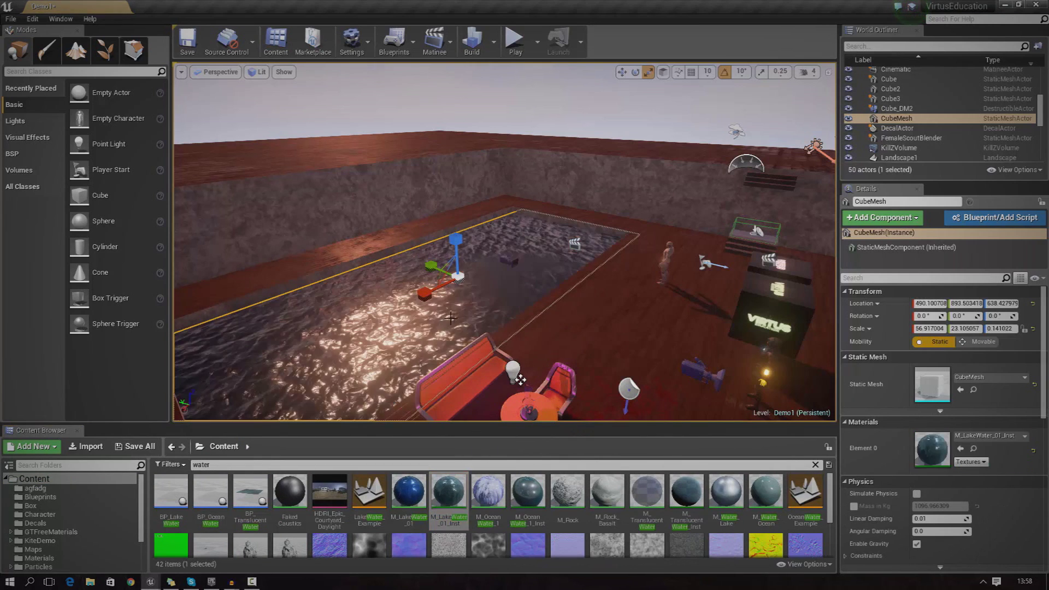
# Play-test the level by running the character onto the pool's water surface, and end the play session.
pyautogui.moveTo(443, 321); pyautogui.dragTo(306, 361, button='right')
pyautogui.press('w')
pyautogui.press('w')
pyautogui.press('s')
pyautogui.moveTo(437, 339); pyautogui.dragTo(432, 334, button='right')
pyautogui.click(514, 41)
pyautogui.press('w')
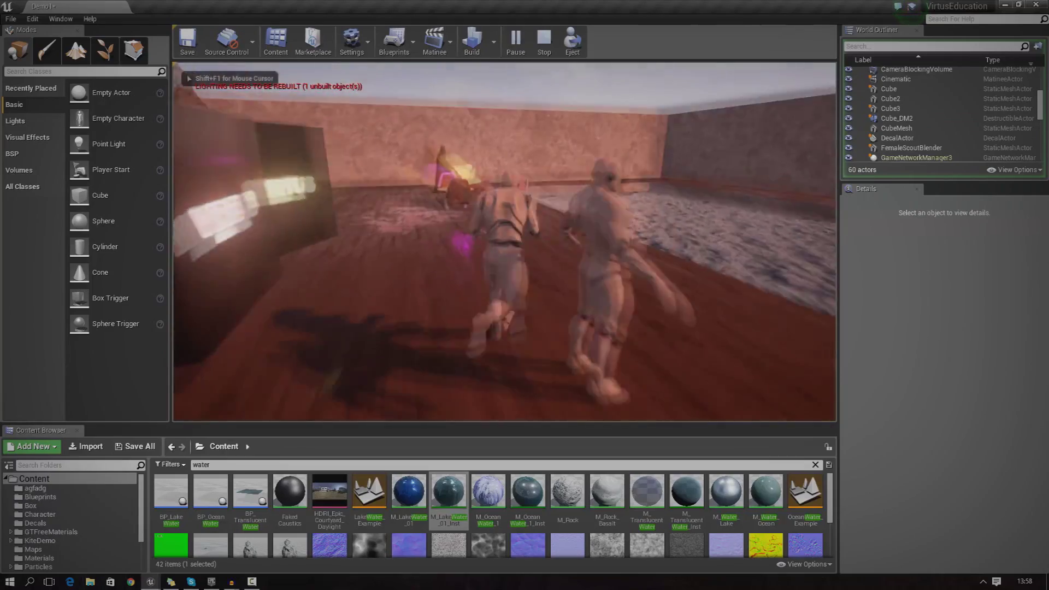
pyautogui.press('w')
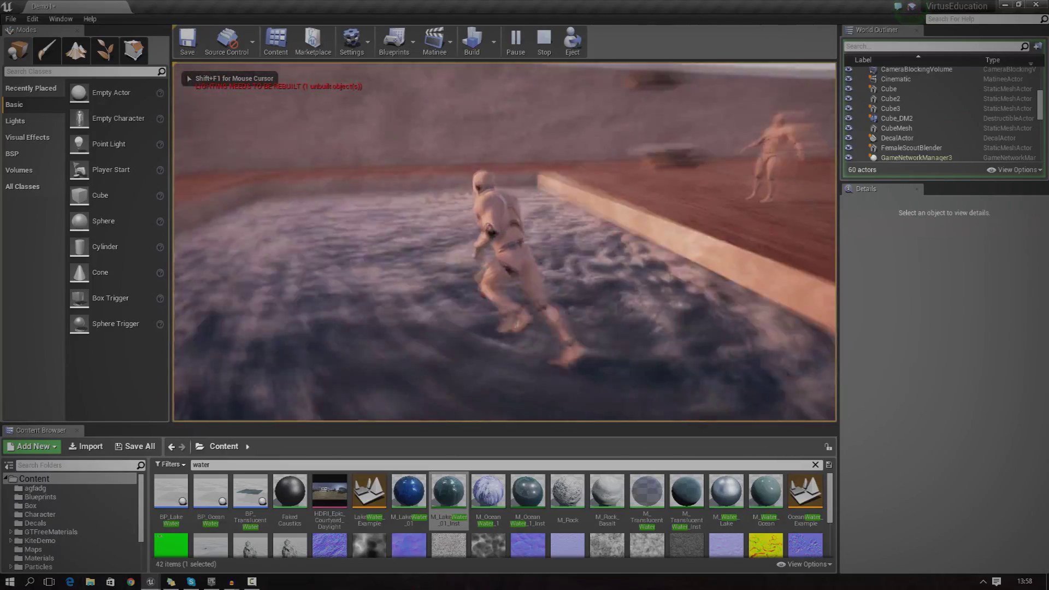
pyautogui.press('w')
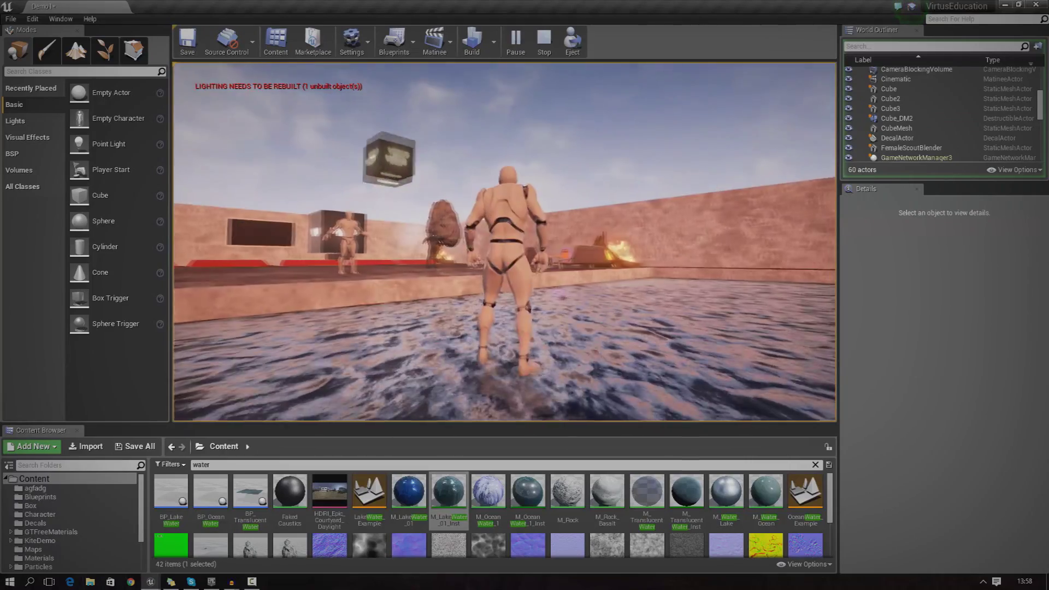
pyautogui.press('Escape')
# Set the CubeMesh's collision preset to NoCollision.
pyautogui.press('s')
pyautogui.moveTo(706, 359); pyautogui.dragTo(667, 413, button='right')
pyautogui.moveTo(1044, 360); pyautogui.dragTo(1046, 422)
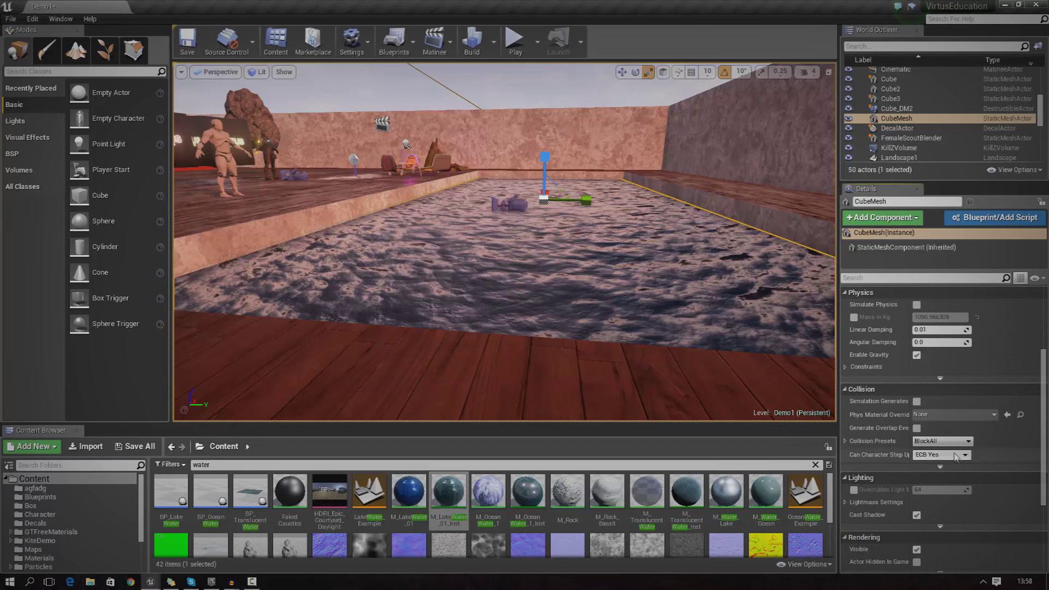
pyautogui.click(941, 441)
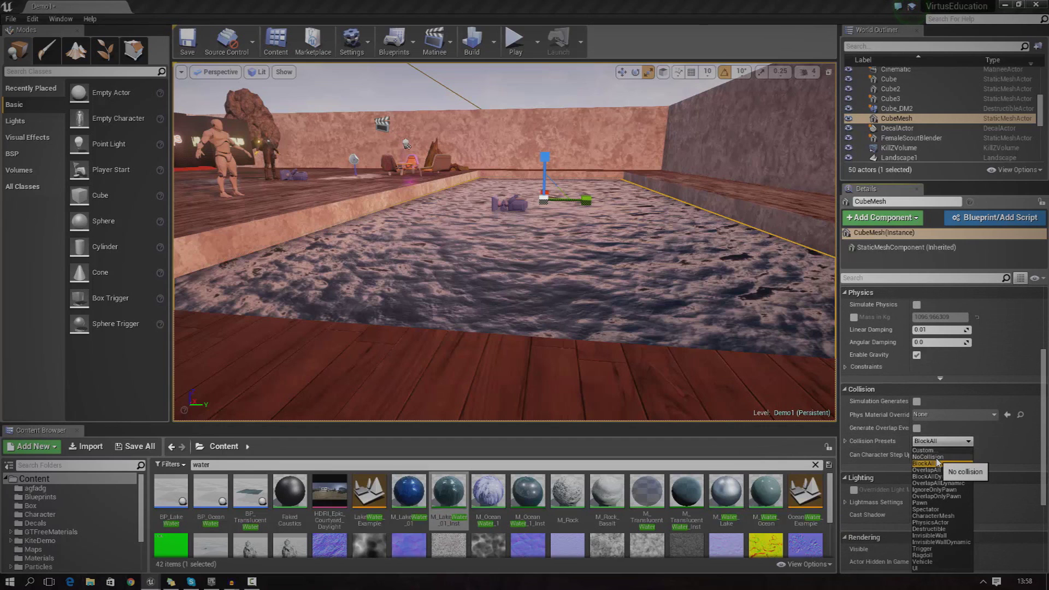
pyautogui.click(936, 458)
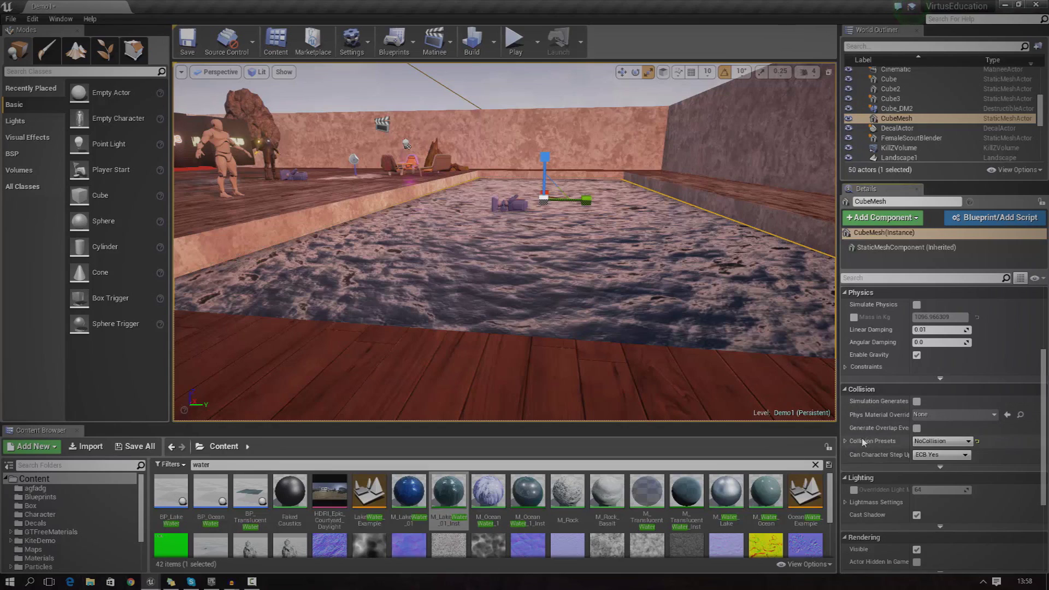
# Play-test the level by running the character into the pool and jumping through the water surface, and end the session.
pyautogui.click(516, 41)
pyautogui.press('w')
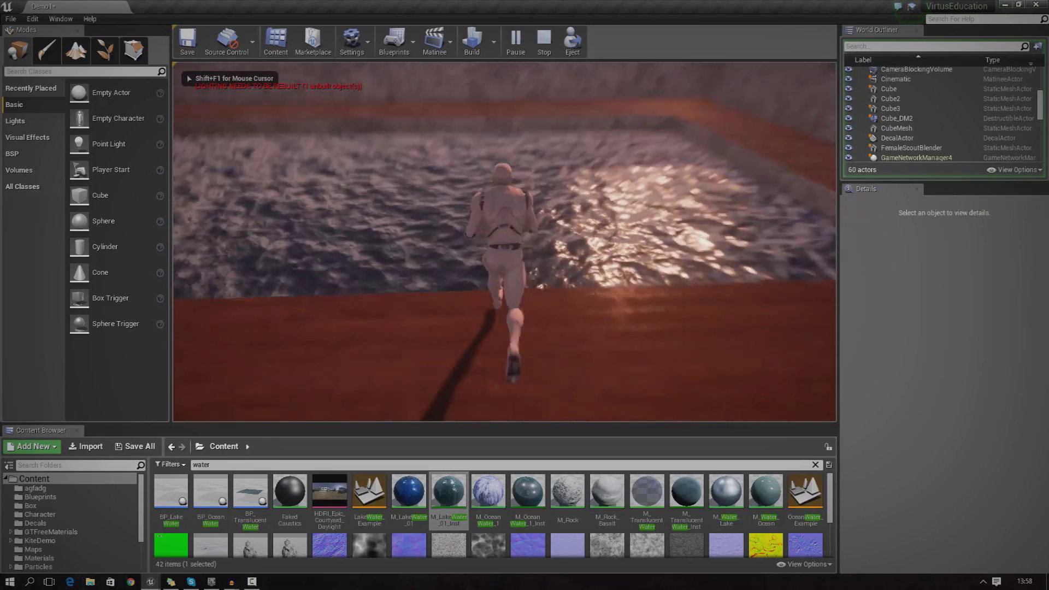
pyautogui.press('w')
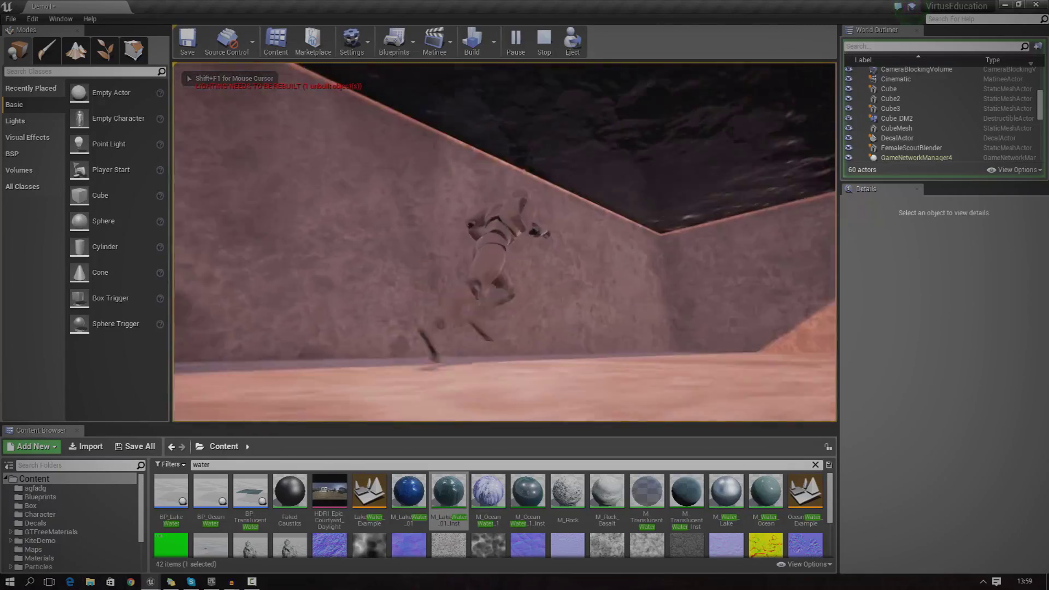
pyautogui.press('space')
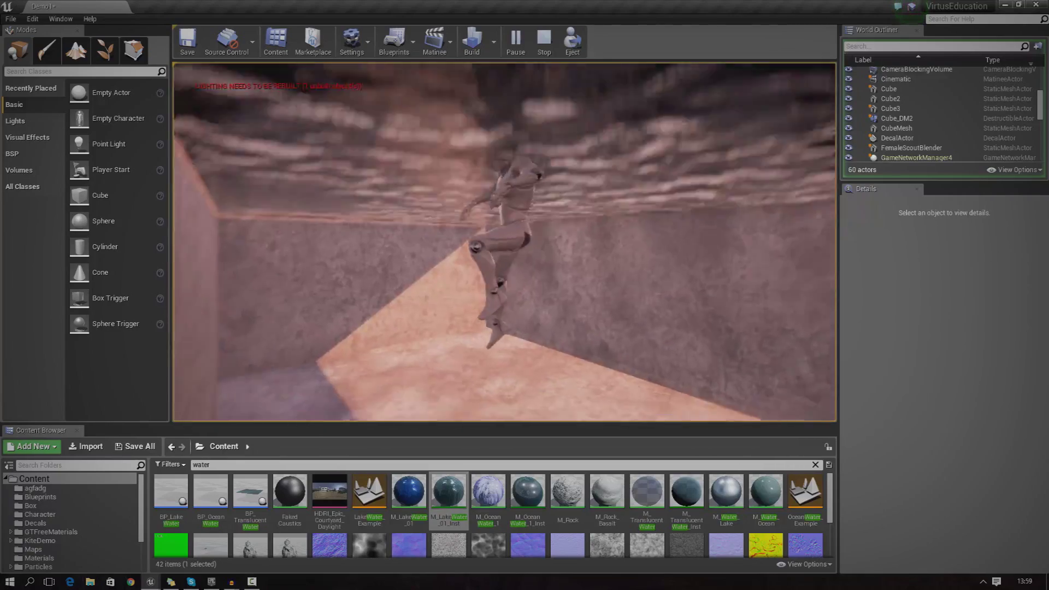
pyautogui.press('w')
pyautogui.press('space')
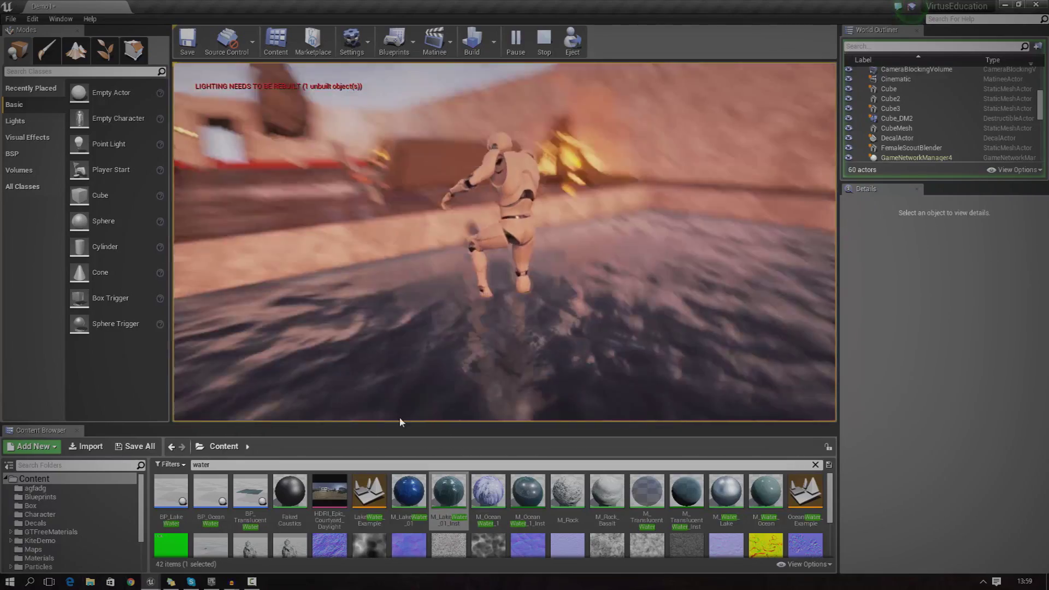
pyautogui.press('Escape')
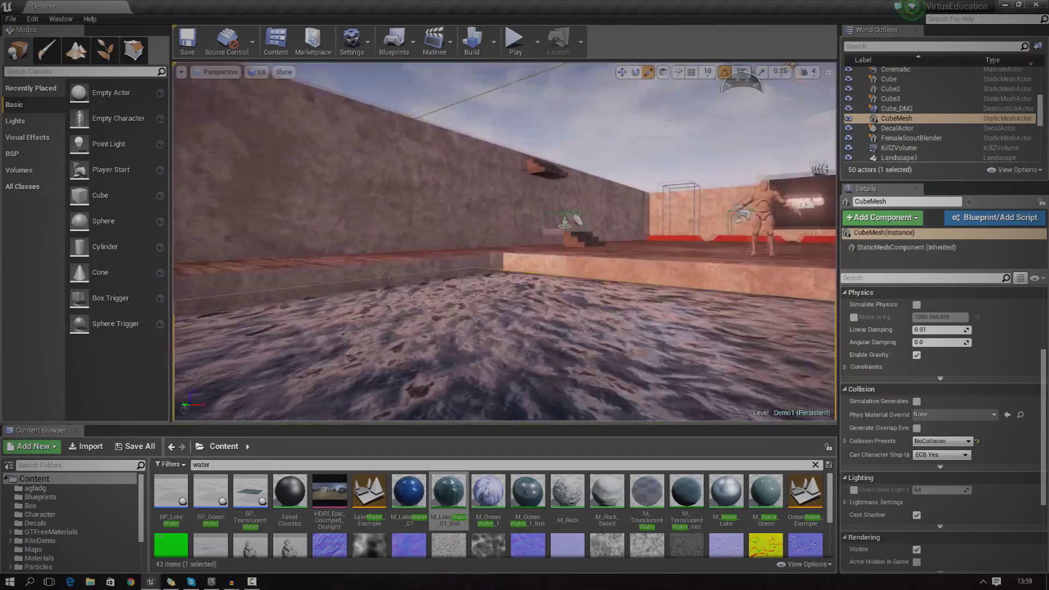
# Place a Physics Volume in the swimming pool.
pyautogui.press('s')
pyautogui.moveTo(504, 242); pyautogui.dragTo(405, 269, button='right')
pyautogui.press('w')
pyautogui.press('s')
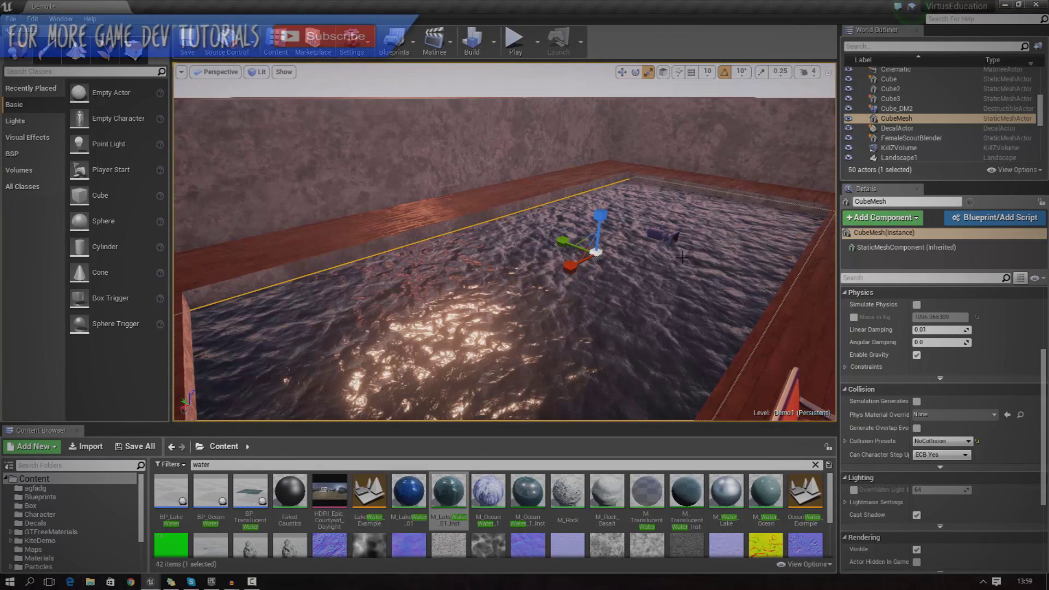
pyautogui.moveTo(684, 259); pyautogui.dragTo(744, 263, button='right')
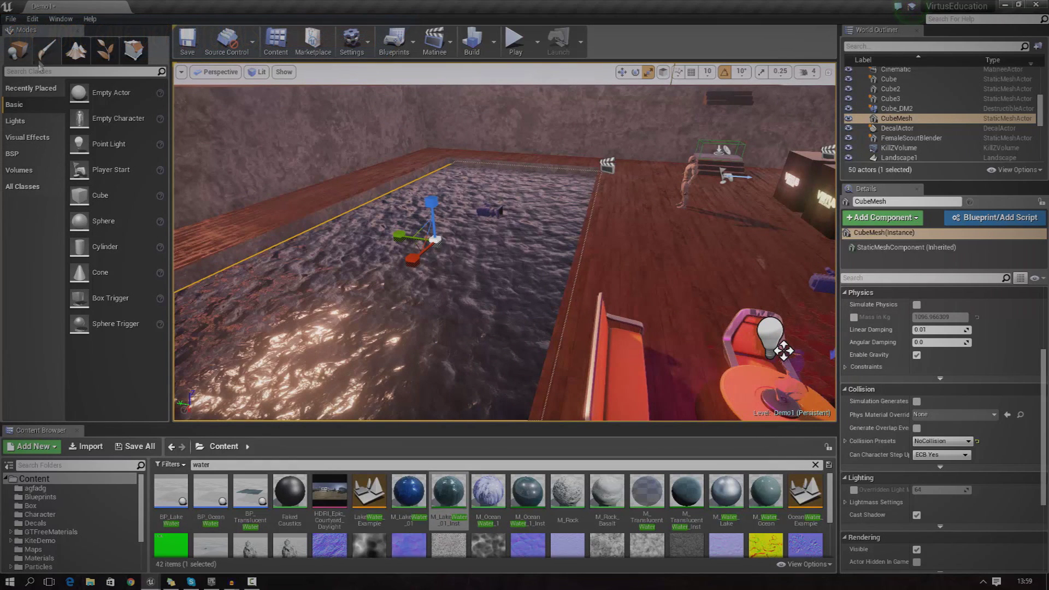
pyautogui.click(21, 171)
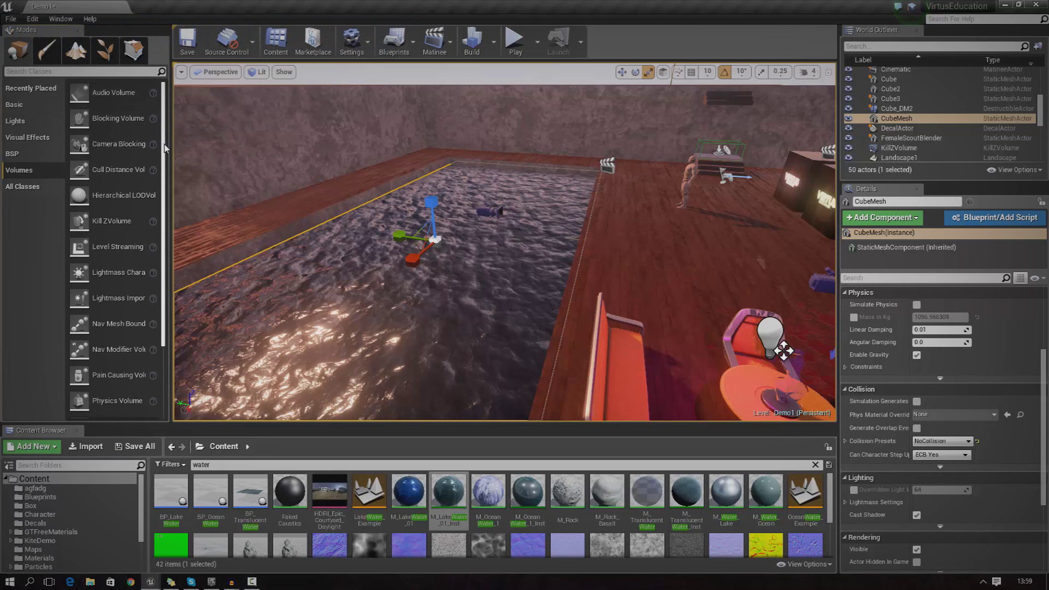
pyautogui.moveTo(119, 401); pyautogui.dragTo(452, 283)
pyautogui.moveTo(452, 282); pyautogui.dragTo(385, 264, button='right')
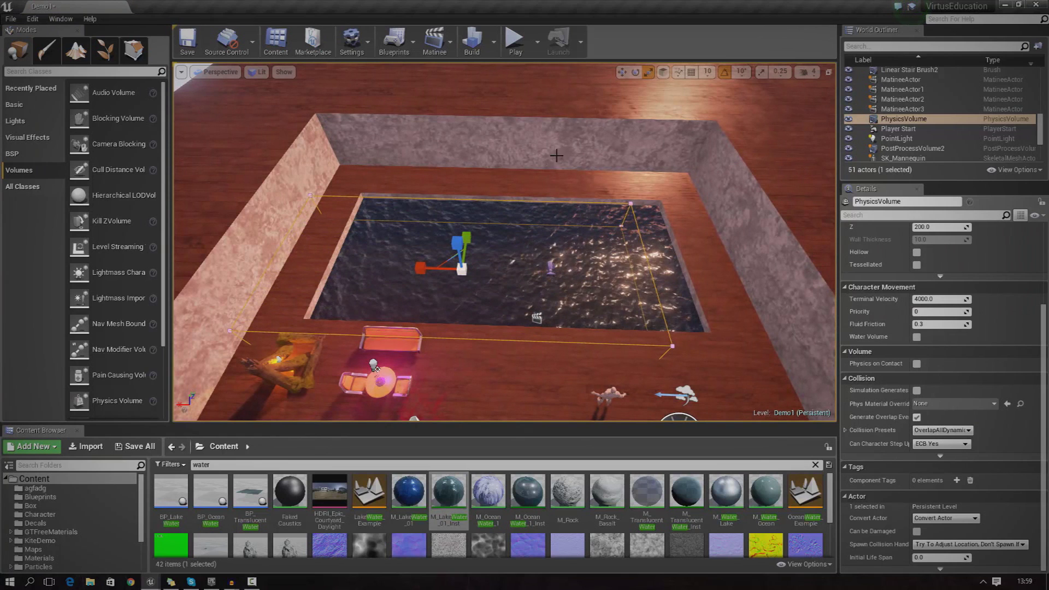
# Fit the PhysicsVolume over the pool with scales of about X 9.84 and Y 4.64, at about X 472.6, Y 904.6, Z 583.2.
pyautogui.click(622, 72)
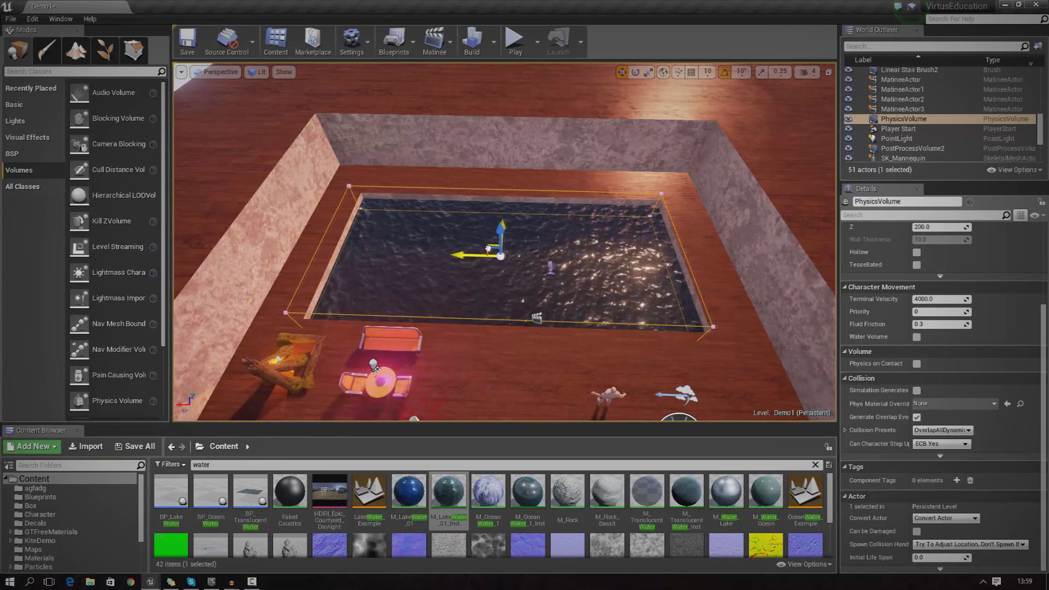
pyautogui.moveTo(729, 310); pyautogui.dragTo(729, 309, button='right')
pyautogui.keyDown('alt'); pyautogui.moveTo(729, 310); pyautogui.dragTo(748, 310); pyautogui.keyUp('alt')
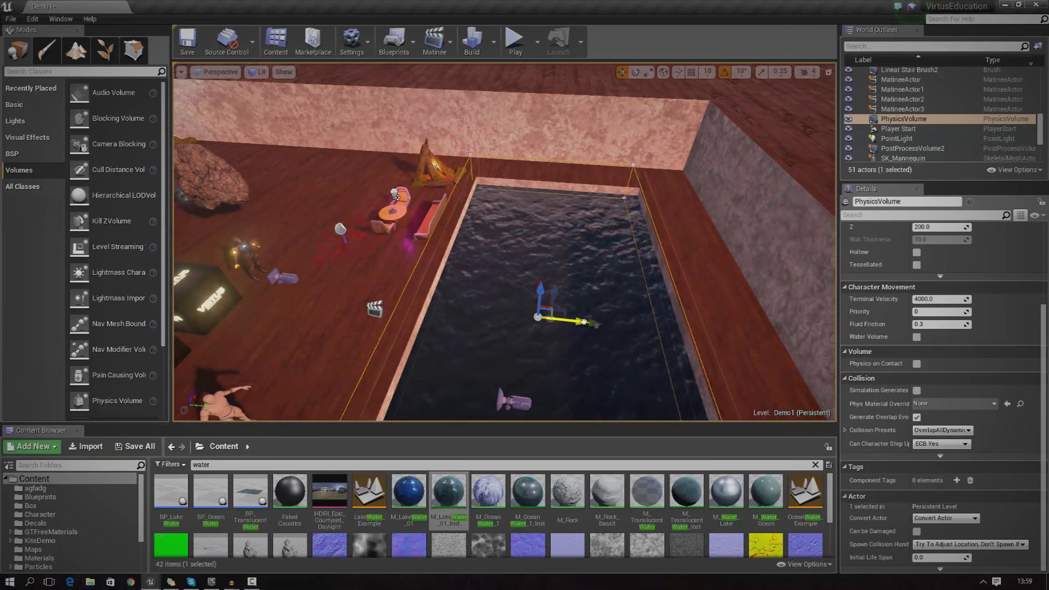
pyautogui.click(648, 72)
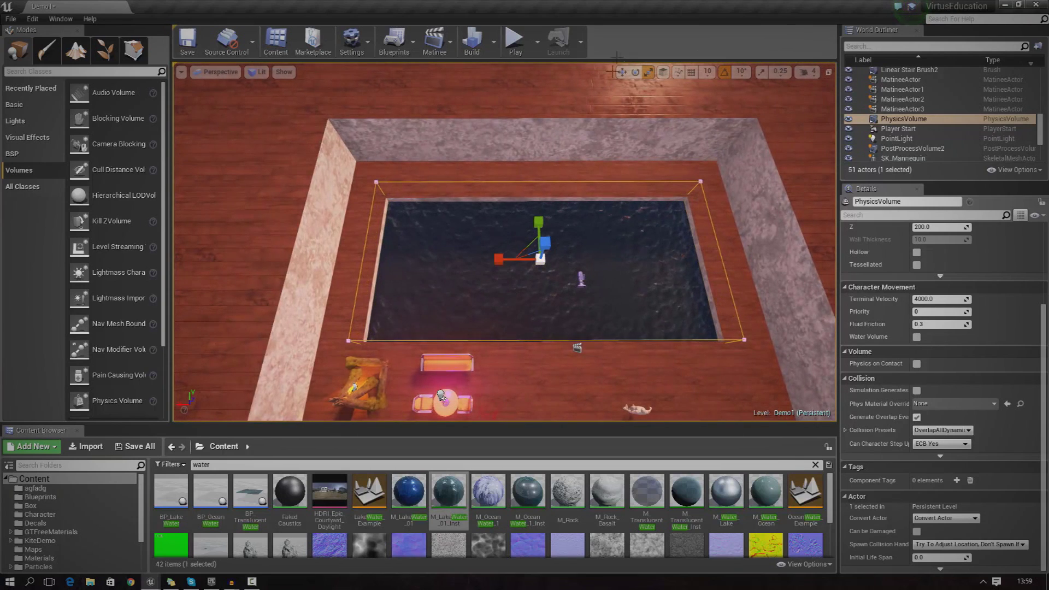
pyautogui.click(622, 72)
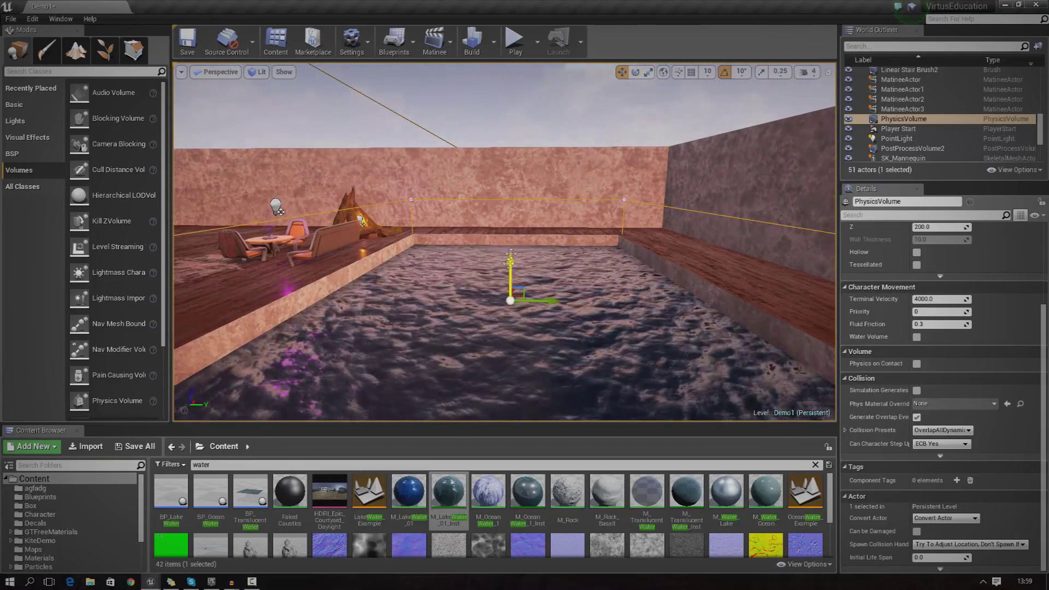
pyautogui.moveTo(514, 268); pyautogui.dragTo(524, 350)
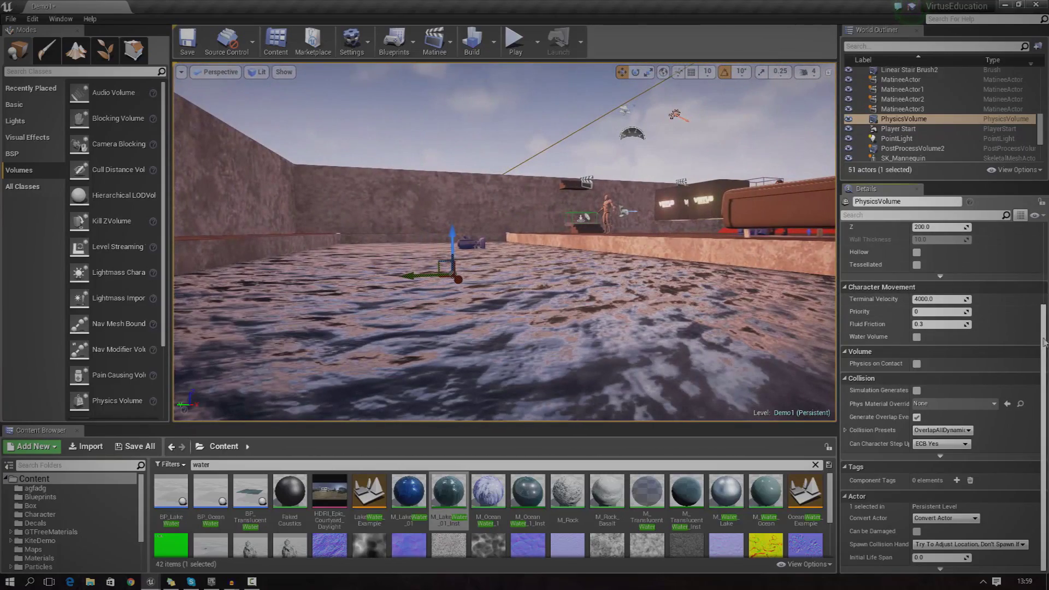
# Enable Water Volume in the PhysicsVolume's character movement settings.
pyautogui.scroll(5, 1030, 384)
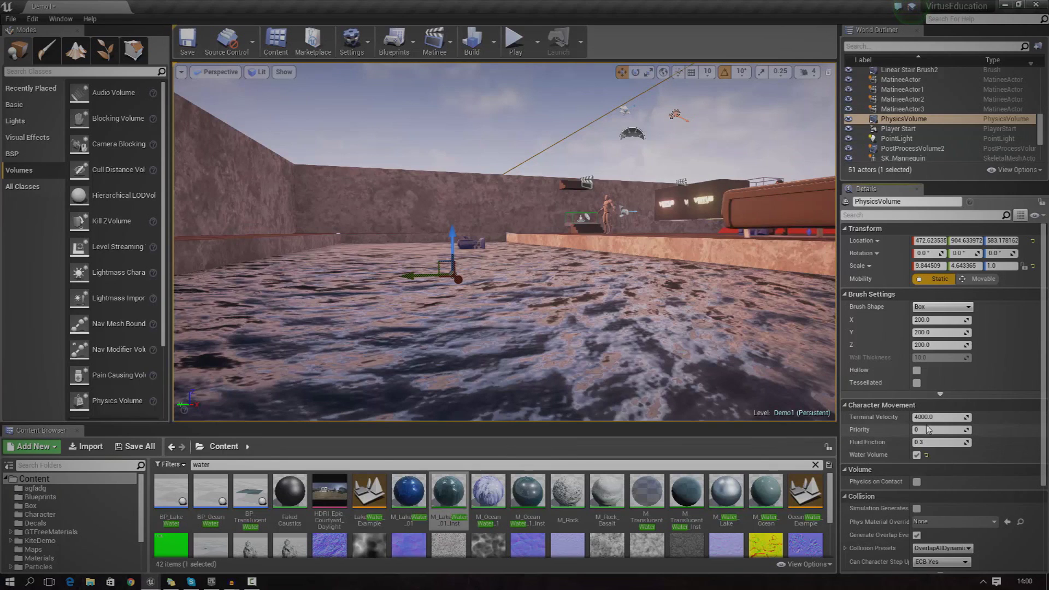
pyautogui.press('w')
pyautogui.moveTo(672, 285); pyautogui.dragTo(650, 338, button='right')
pyautogui.press('e')
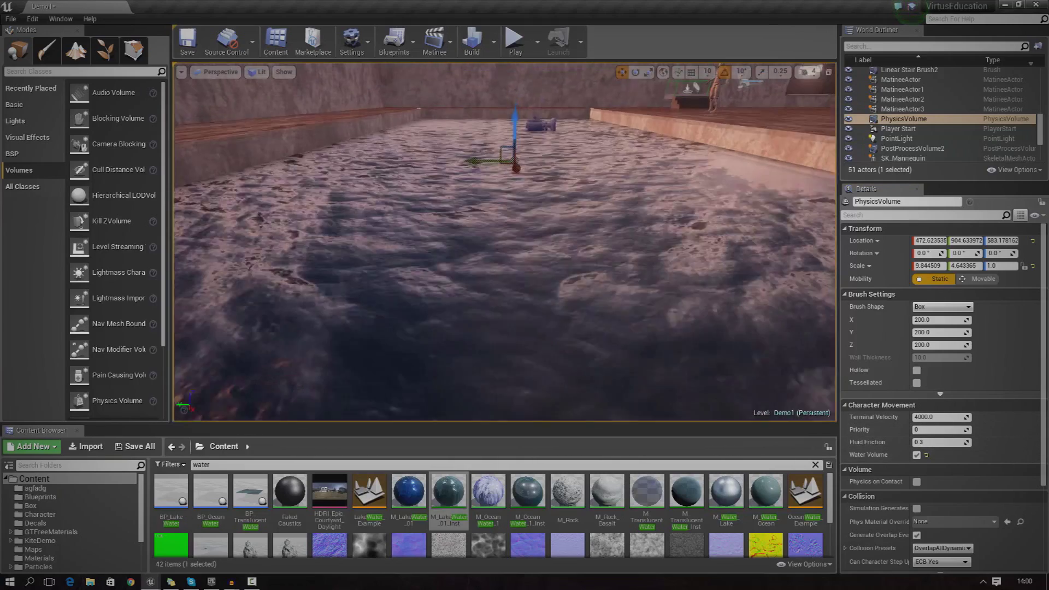
# Play-test the level twice, jumping and swimming the character through the pool water, and end each session.
pyautogui.click(516, 41)
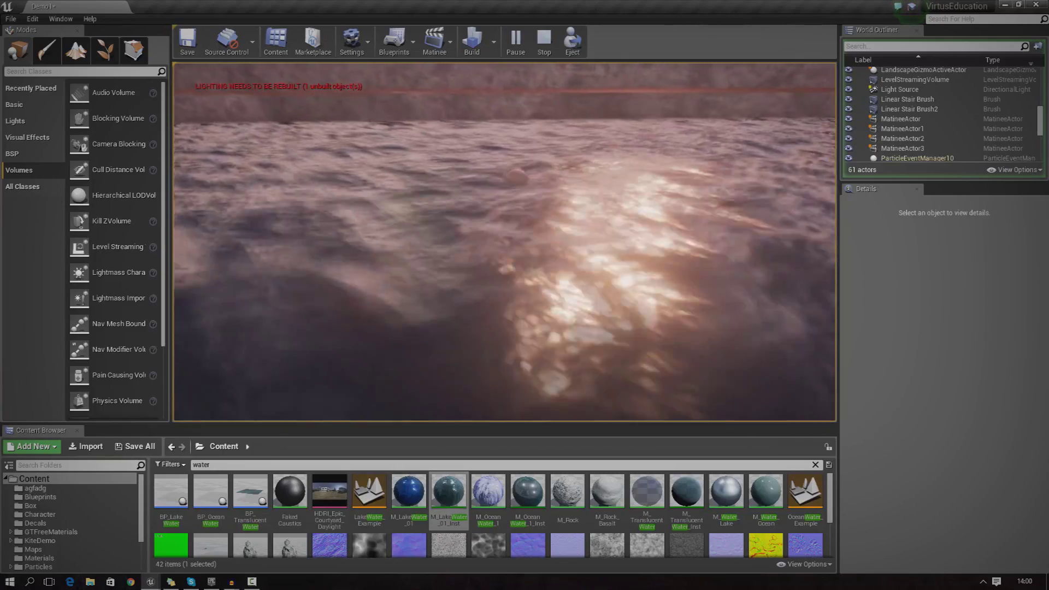
pyautogui.press('Escape')
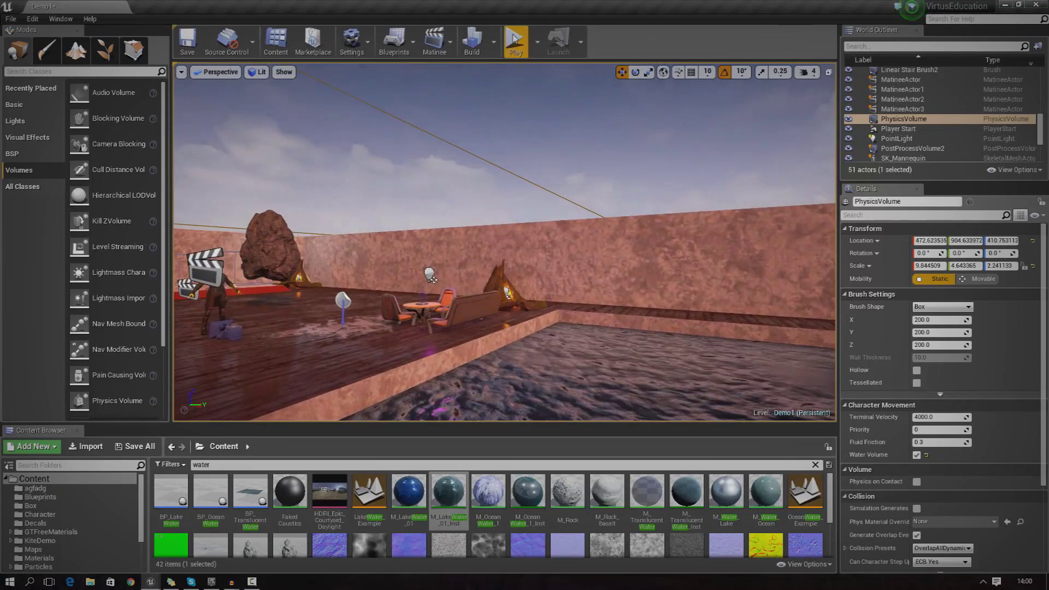
pyautogui.click(514, 41)
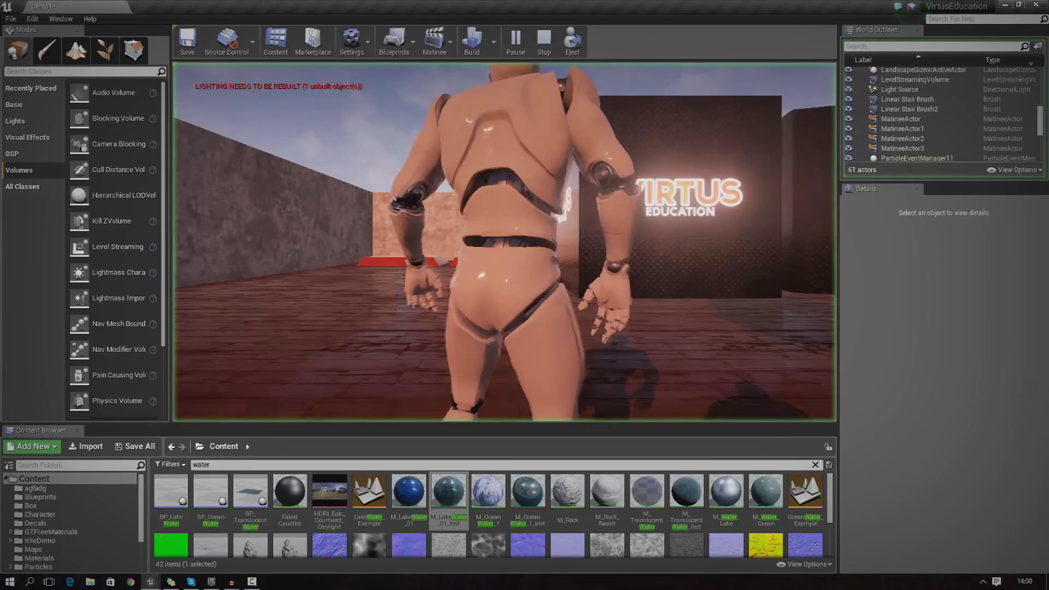
pyautogui.press('space')
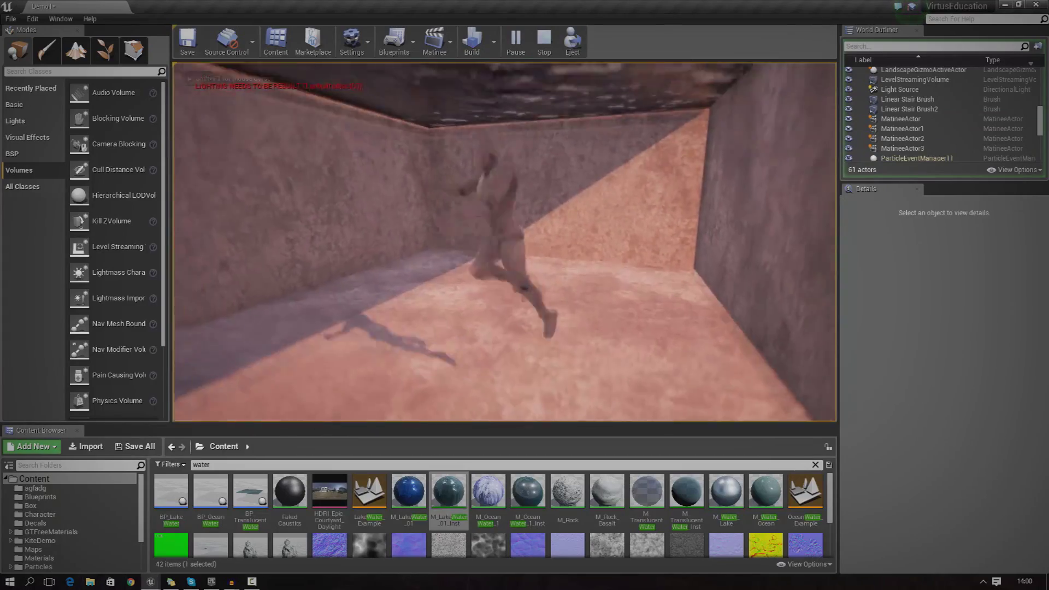
pyautogui.press('space')
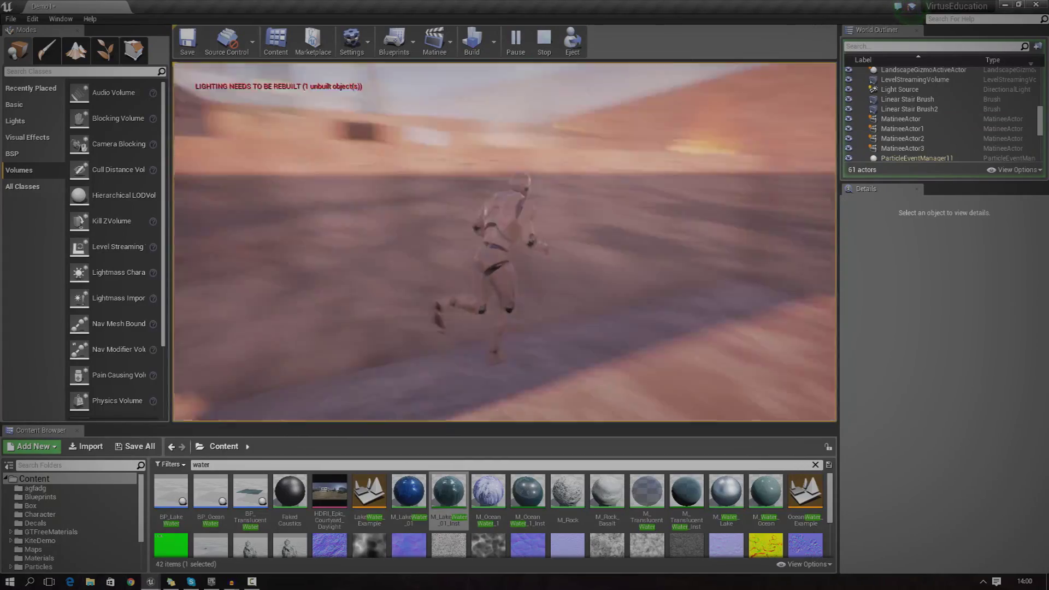
pyautogui.press('space')
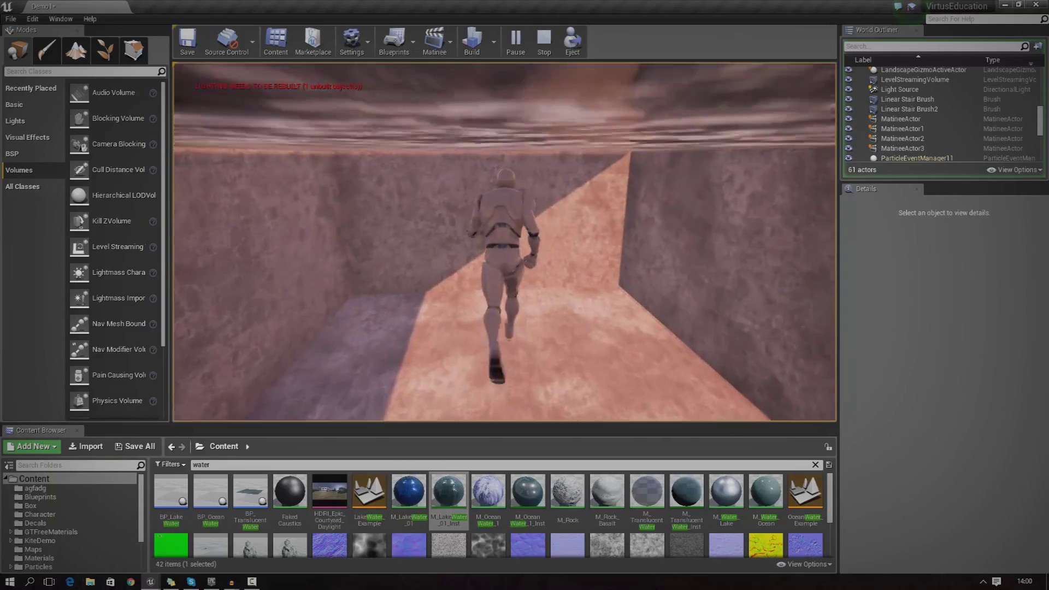
pyautogui.press('Escape')
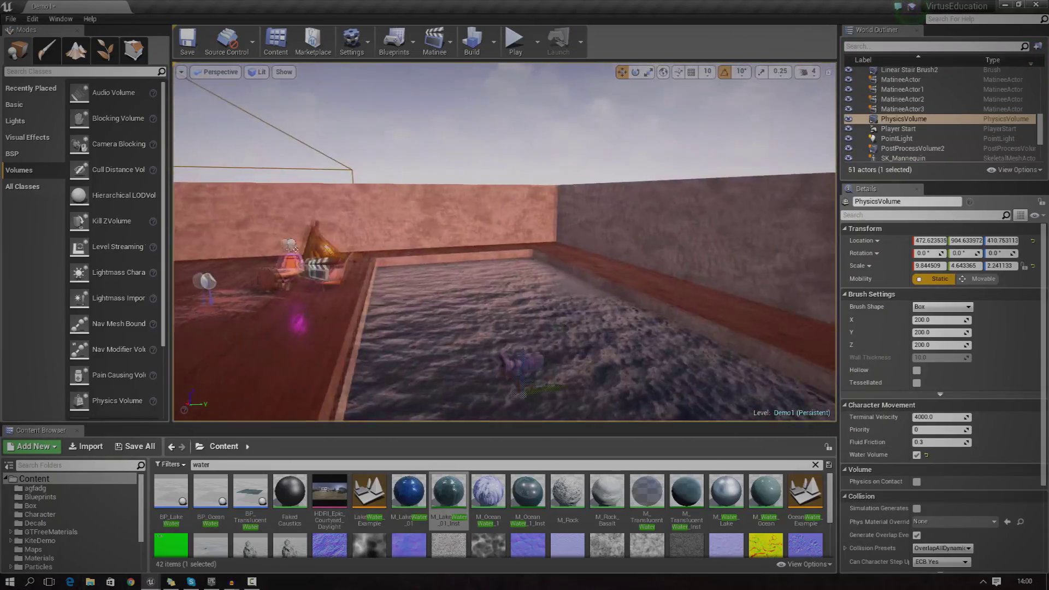
# Place a Post Process Volume over the swimming pool.
pyautogui.press('s')
pyautogui.moveTo(505, 241); pyautogui.dragTo(533, 244, button='right')
pyautogui.press('w')
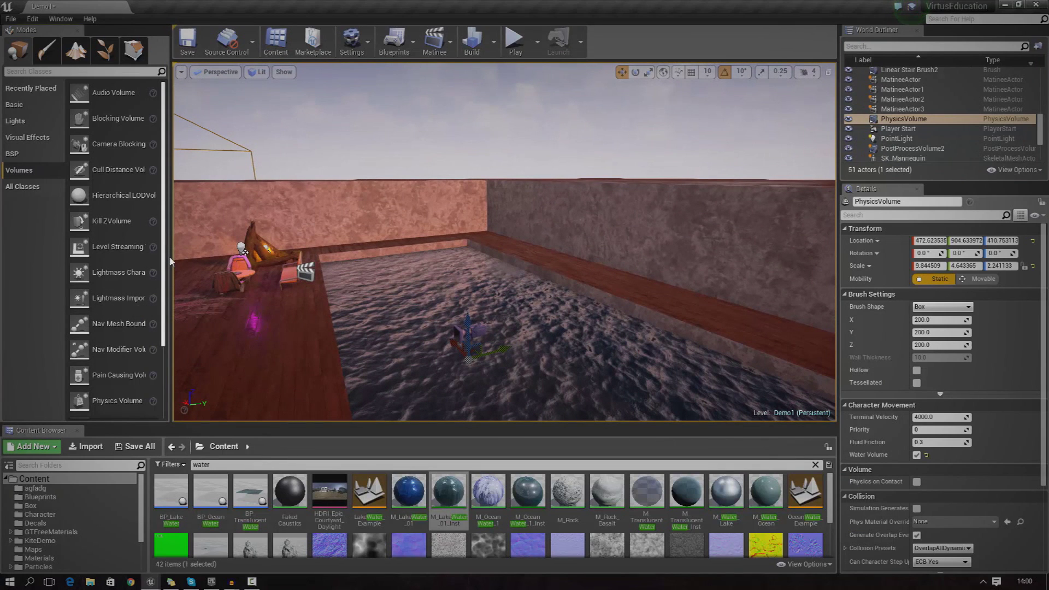
pyautogui.moveTo(163, 289); pyautogui.dragTo(160, 367)
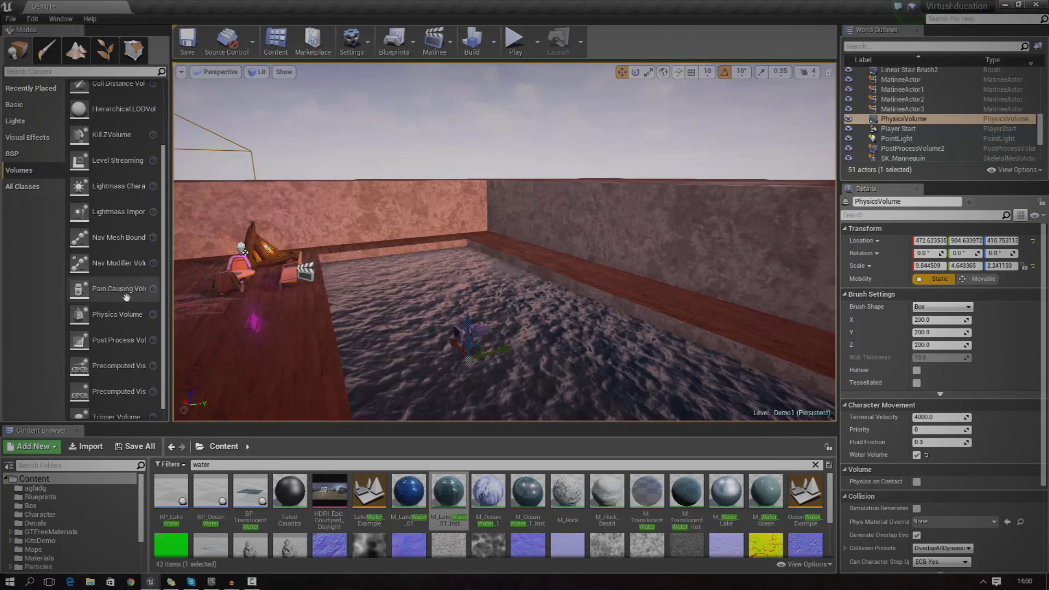
pyautogui.moveTo(128, 344); pyautogui.dragTo(445, 330)
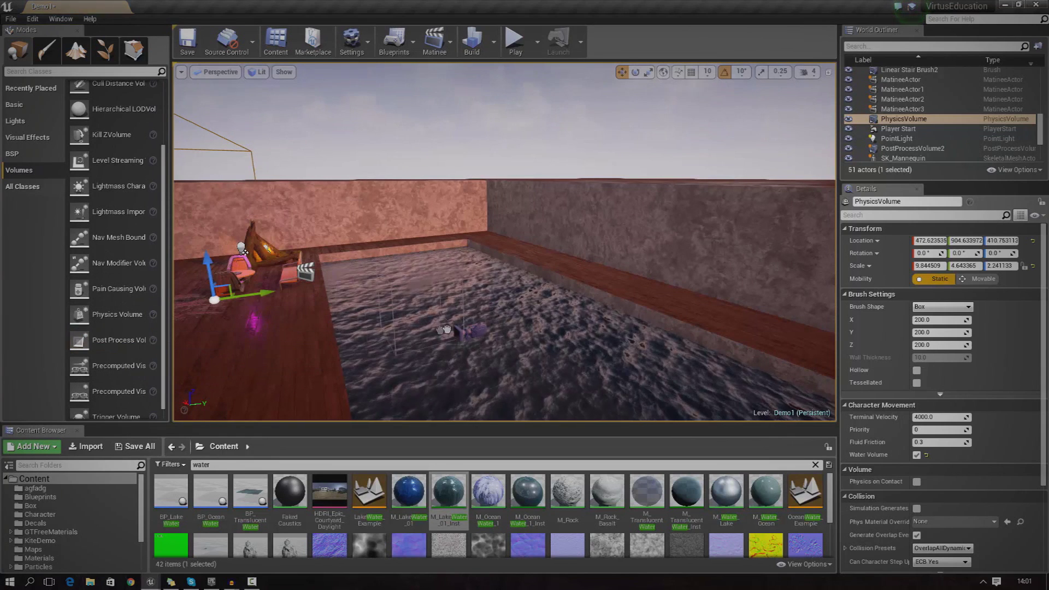
pyautogui.moveTo(518, 325); pyautogui.dragTo(518, 325)
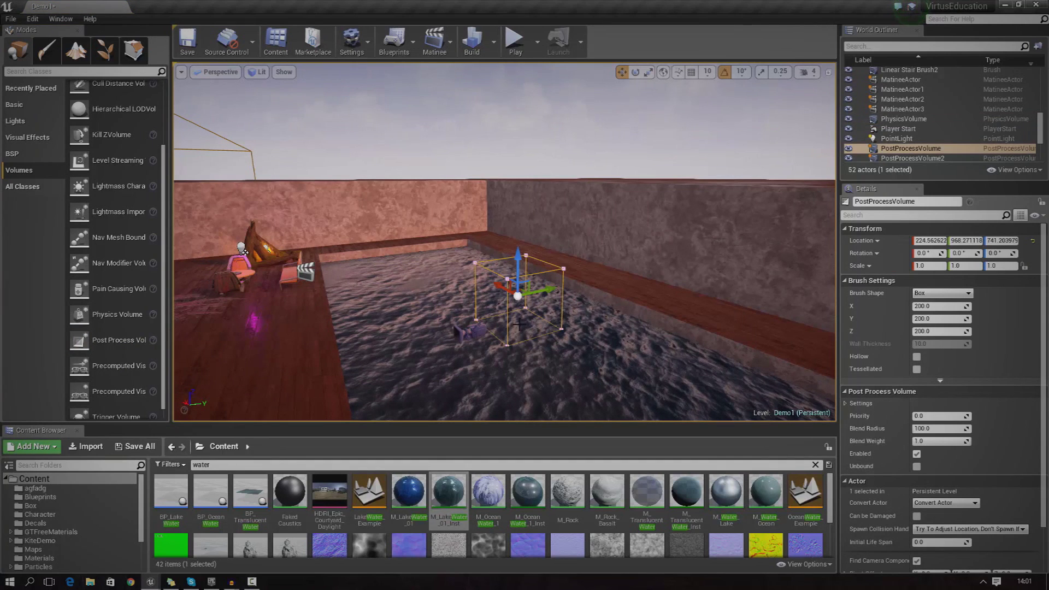
# Fit the PostProcessVolume to the pool's outline with scales of about X 9.90 and Y 4.61, at about X 425.2, Y 914.2, Z 543.6.
pyautogui.moveTo(517, 295); pyautogui.dragTo(518, 311)
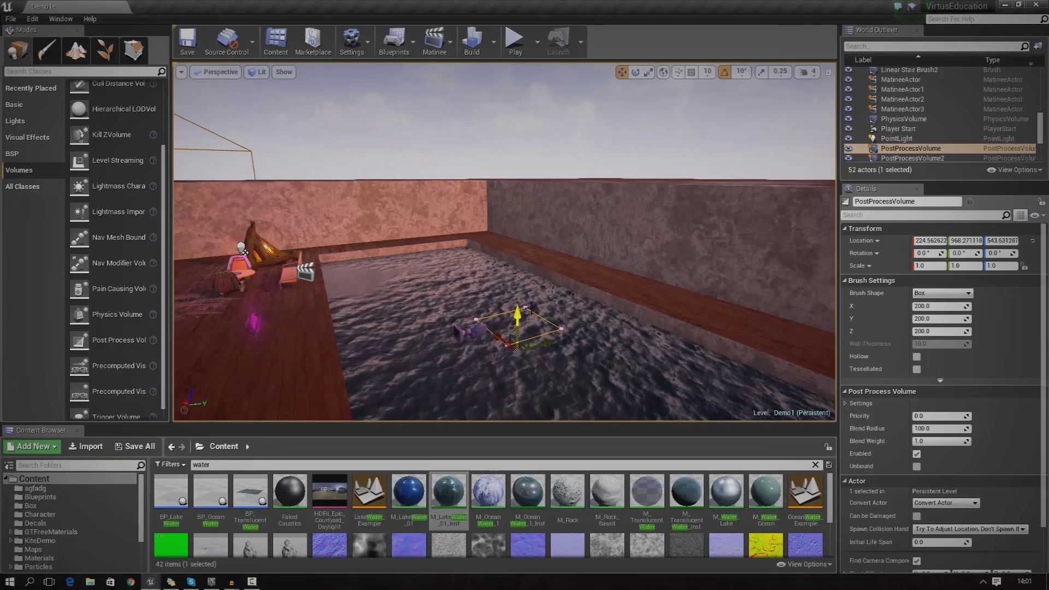
pyautogui.press('w')
pyautogui.moveTo(517, 311); pyautogui.dragTo(560, 292, button='right')
pyautogui.press('s')
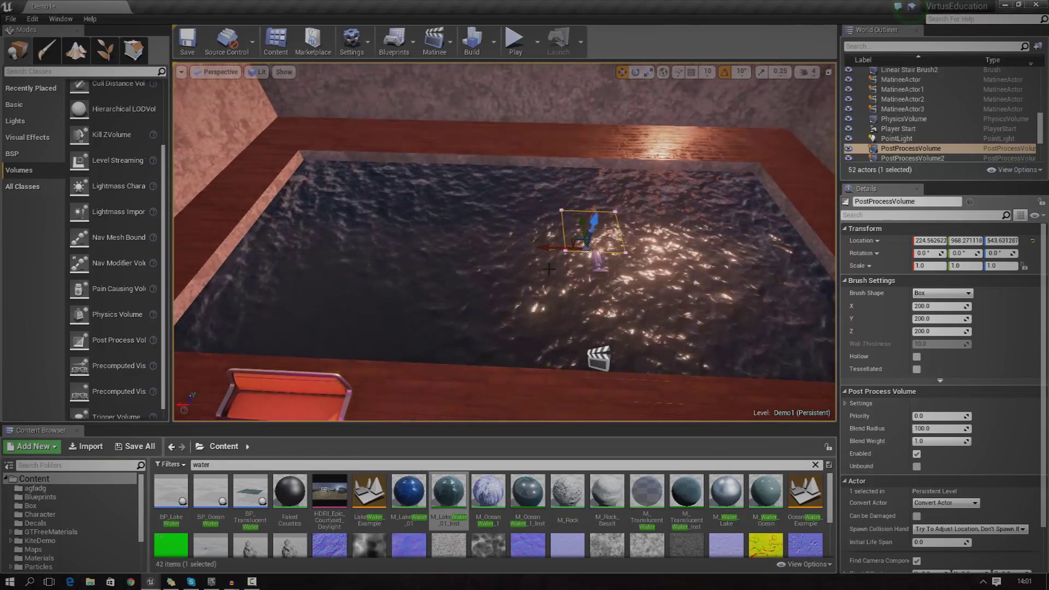
pyautogui.moveTo(451, 244); pyautogui.dragTo(500, 248)
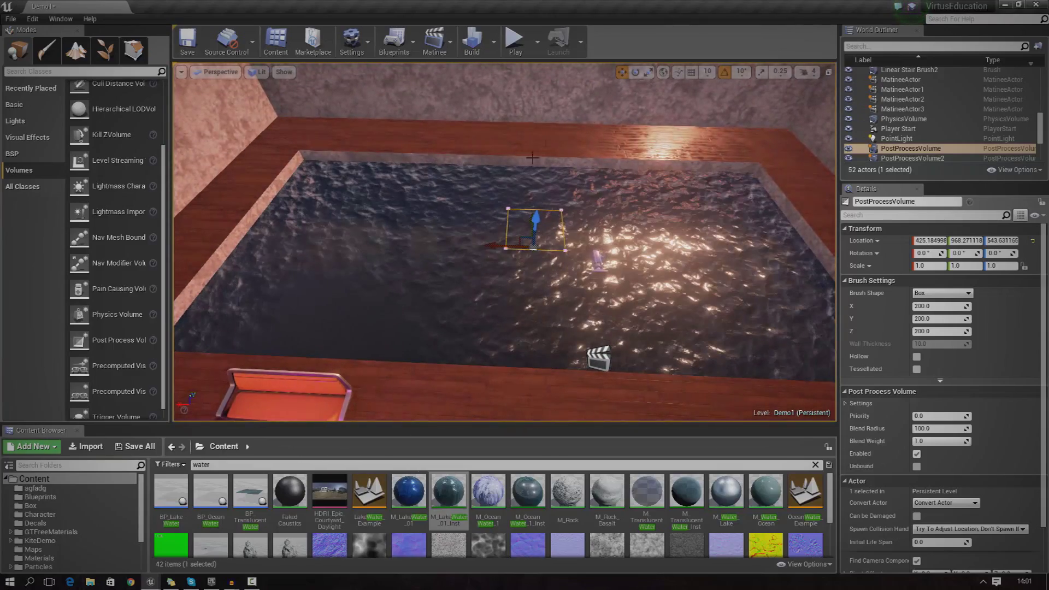
pyautogui.click(648, 72)
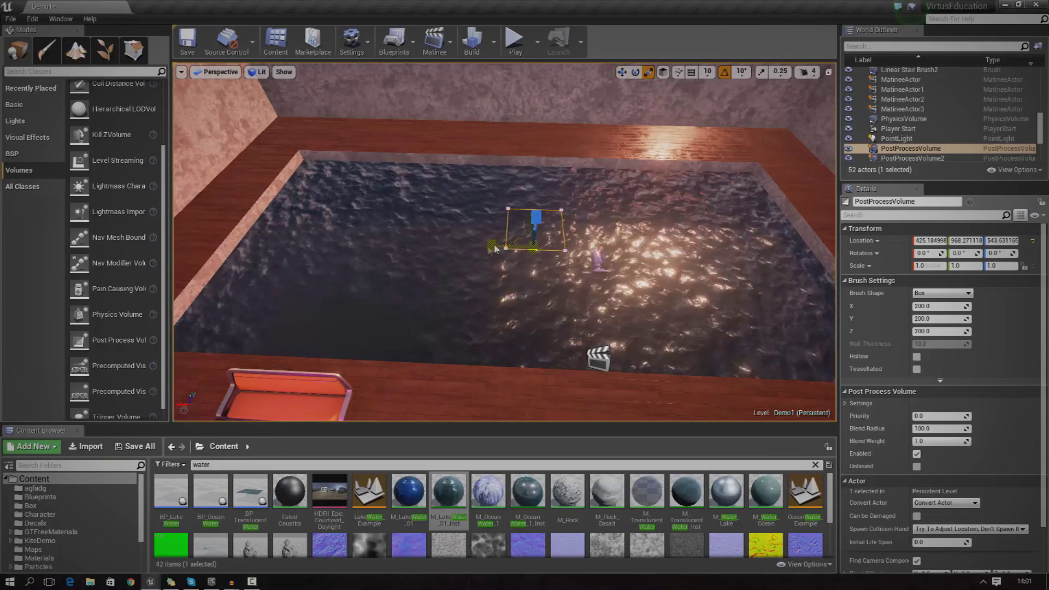
pyautogui.moveTo(495, 249); pyautogui.dragTo(552, 247)
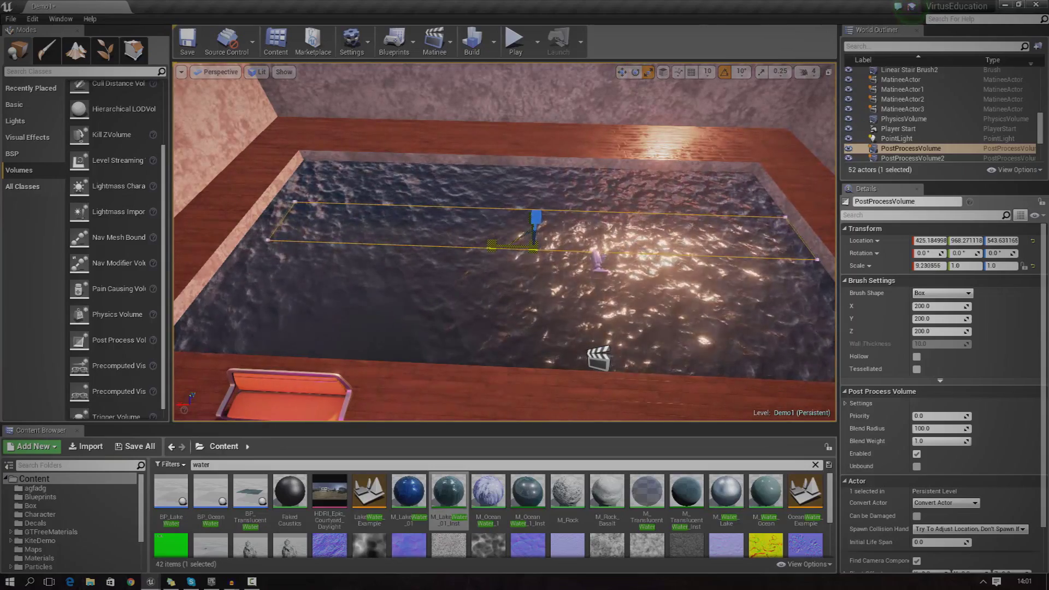
pyautogui.moveTo(573, 258); pyautogui.dragTo(393, 254, button='right')
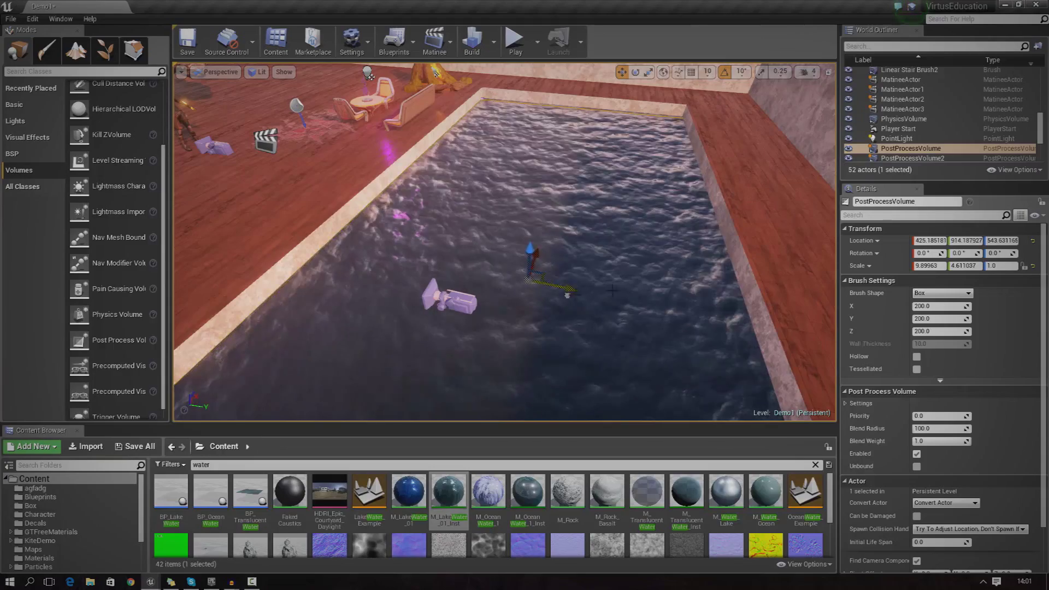
# Extend the PostProcessVolume through the pool's depth with a Z scale of about 2.99 and lower it to about Z 344.2.
pyautogui.press('w')
pyautogui.moveTo(612, 290)
pyautogui.mouseDown(button='right')
pyautogui.moveTo(607, 355)
pyautogui.moveTo(618, 235)
pyautogui.moveTo(612, 307)
pyautogui.mouseUp(button='right')
pyautogui.press('s')
pyautogui.press('r')
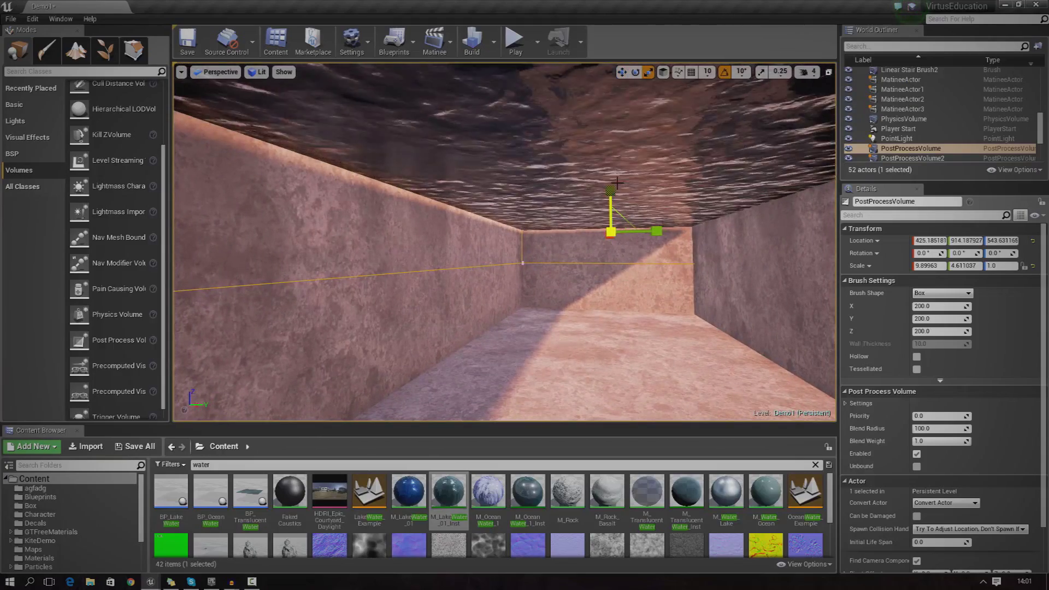
pyautogui.moveTo(617, 182); pyautogui.dragTo(615, 136)
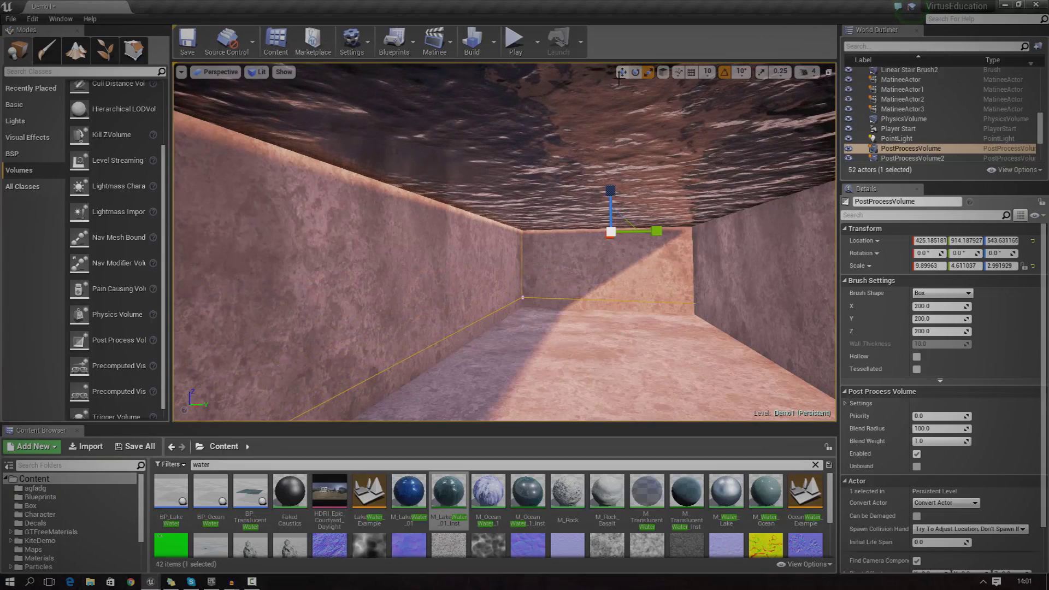
pyautogui.click(621, 73)
pyautogui.moveTo(610, 188); pyautogui.dragTo(604, 282)
pyautogui.press('w')
pyautogui.moveTo(645, 209); pyautogui.dragTo(679, 238, button='right')
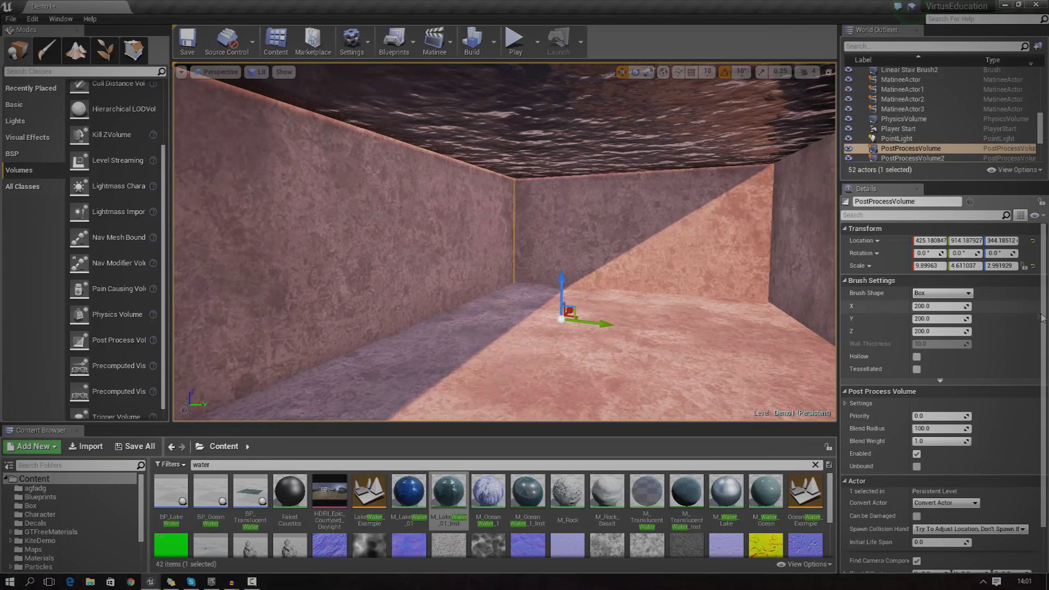
# Set the PostProcessVolume's Scene Color Tint to bright blue, about R 0.0, G 0.602, B 1.0.
pyautogui.moveTo(1045, 361); pyautogui.dragTo(1042, 568)
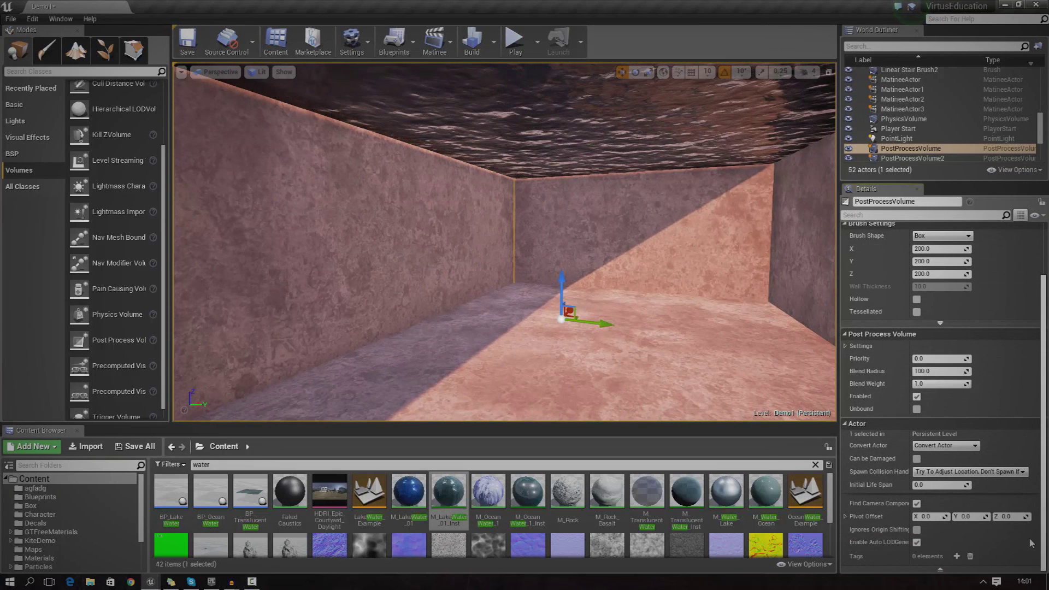
pyautogui.click(846, 347)
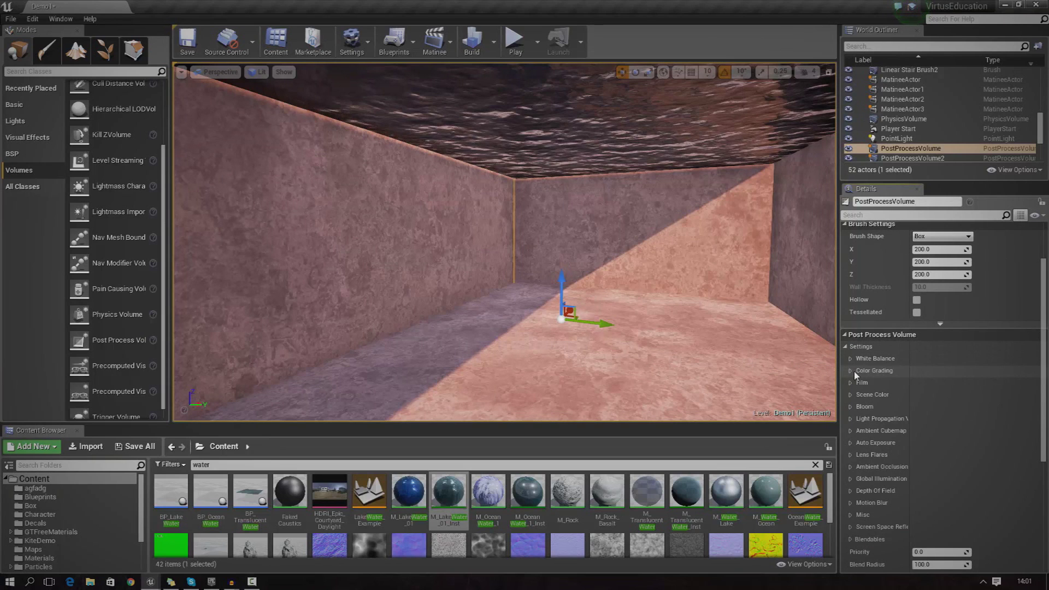
pyautogui.click(853, 372)
pyautogui.click(851, 371)
pyautogui.click(851, 395)
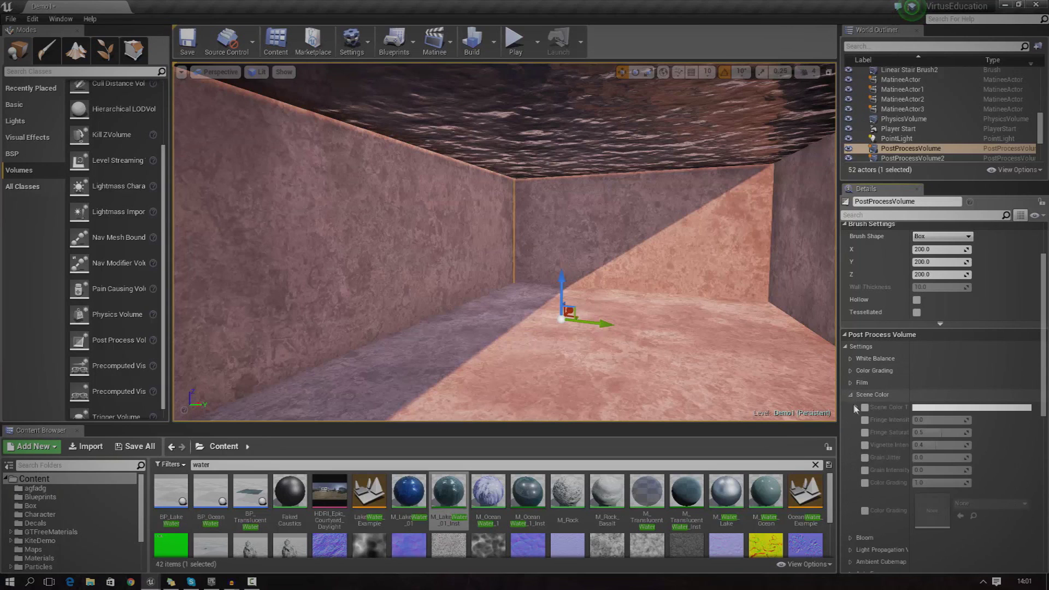
pyautogui.click(923, 409)
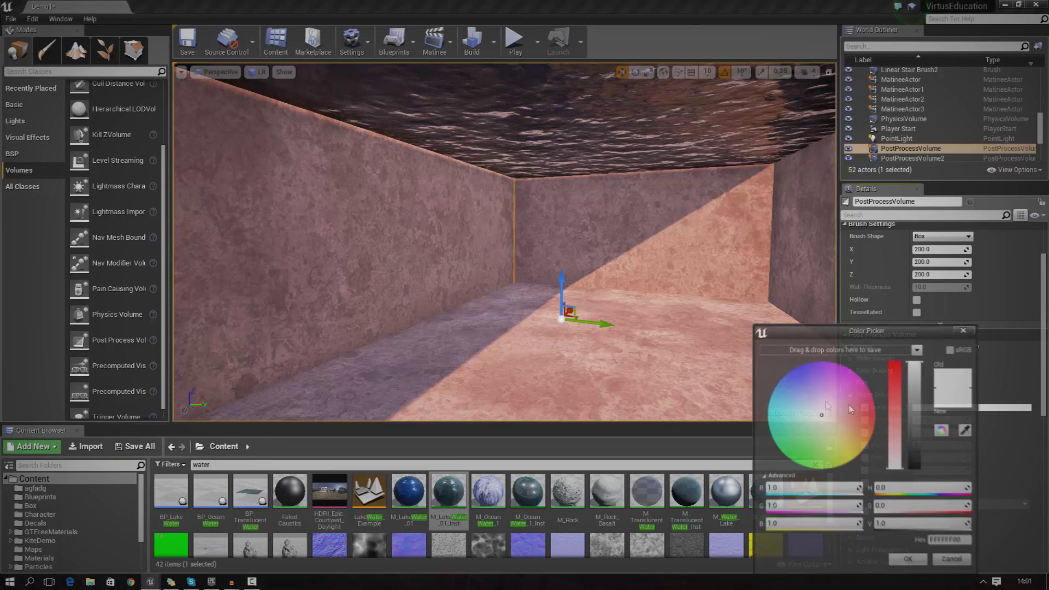
pyautogui.click(812, 398)
pyautogui.moveTo(812, 397); pyautogui.dragTo(759, 391)
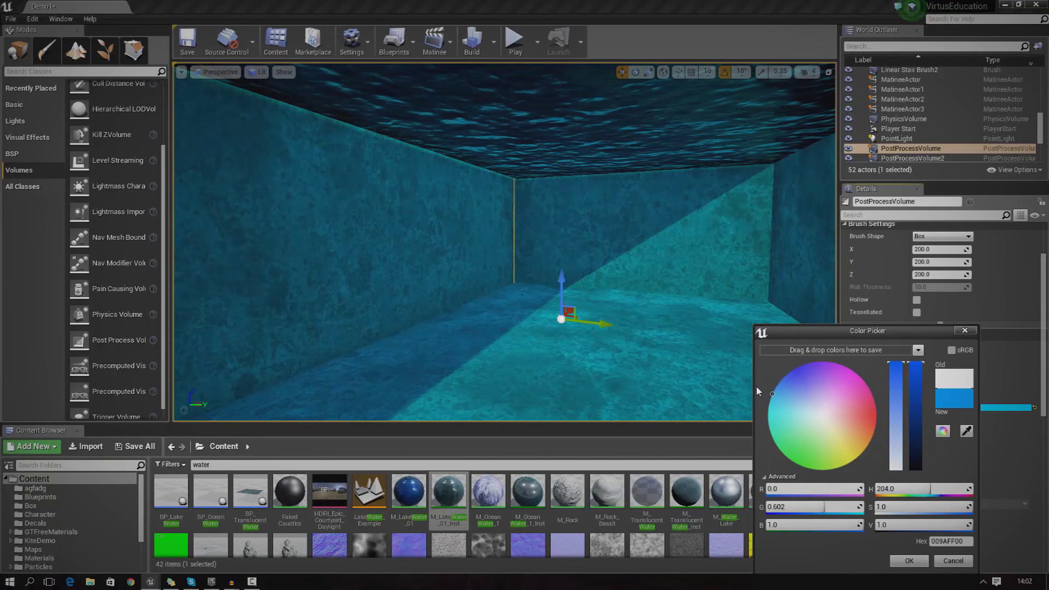
pyautogui.click(907, 561)
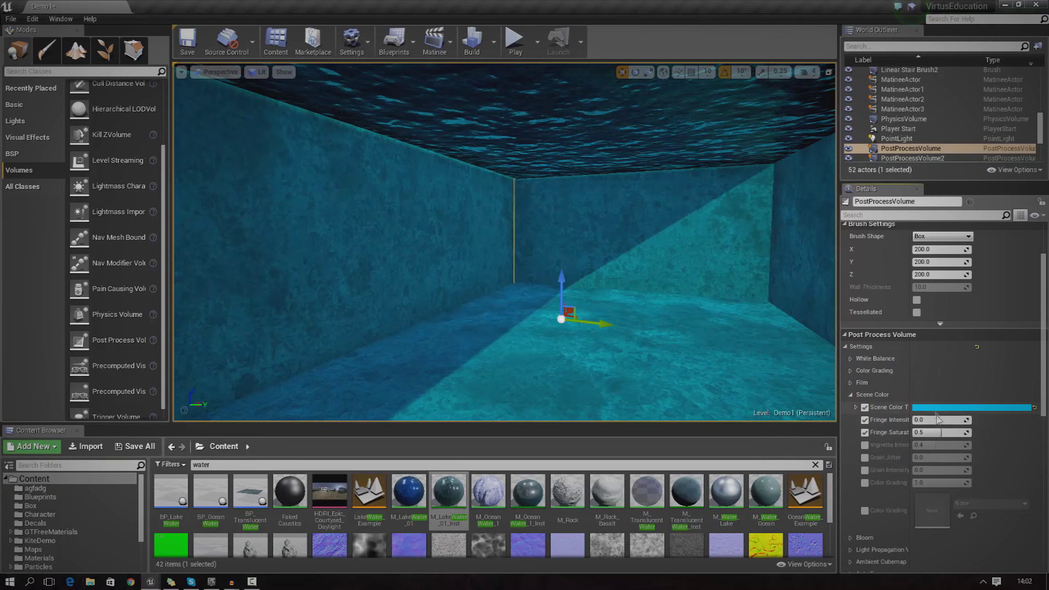
# Enable the scene colour fringe settings and set Fringe Intensity to about 4.82 and Fringe Saturation to 1.0.
pyautogui.moveTo(948, 421); pyautogui.dragTo(922, 421)
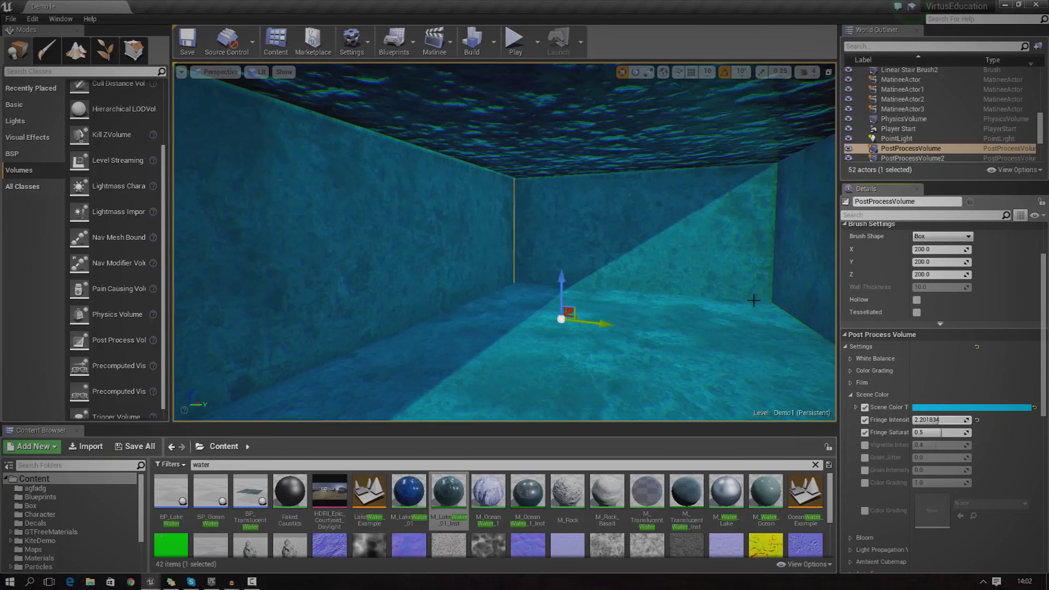
pyautogui.moveTo(754, 301); pyautogui.dragTo(776, 286, button='right')
pyautogui.moveTo(938, 420); pyautogui.dragTo(970, 420)
pyautogui.moveTo(942, 432); pyautogui.dragTo(973, 433)
pyautogui.moveTo(765, 306); pyautogui.dragTo(712, 337, button='right')
pyautogui.press('w')
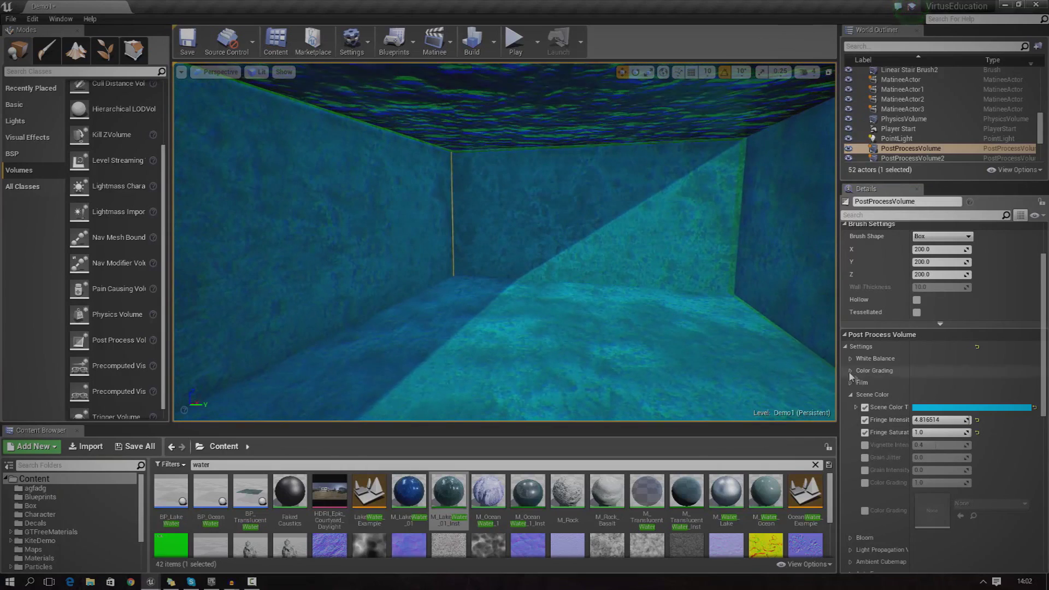
# Enable the Tint and Tint Shadow overrides in the PostProcessVolume's Film settings.
pyautogui.click(851, 395)
pyautogui.click(851, 383)
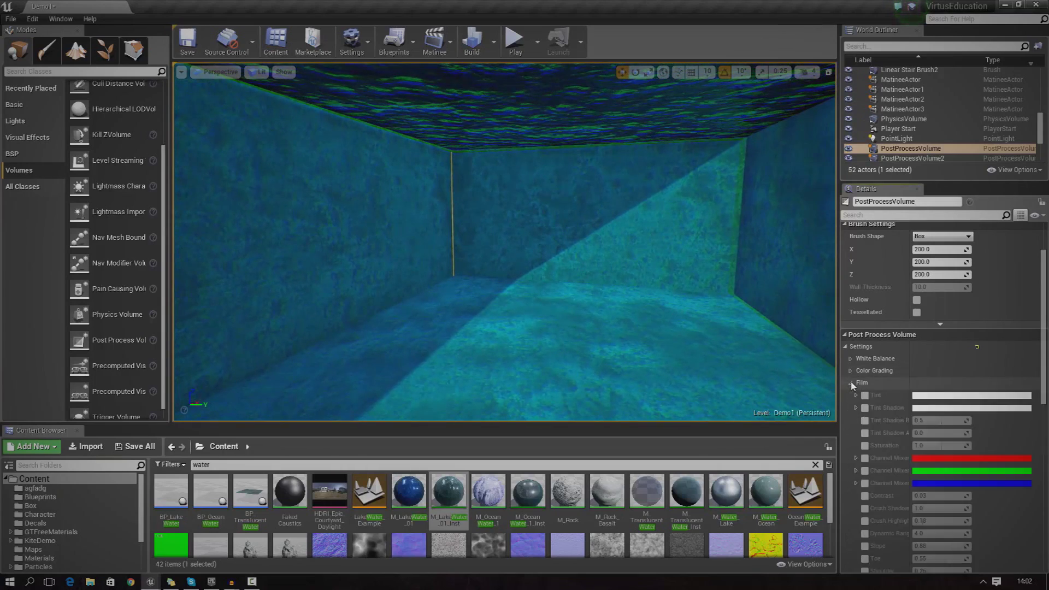
pyautogui.click(852, 383)
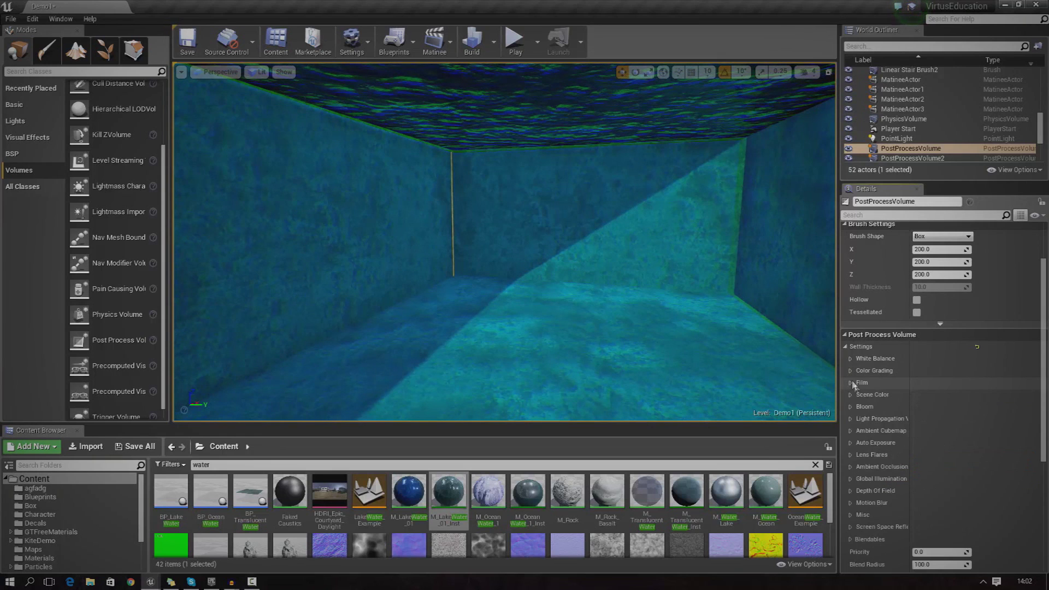
pyautogui.click(851, 383)
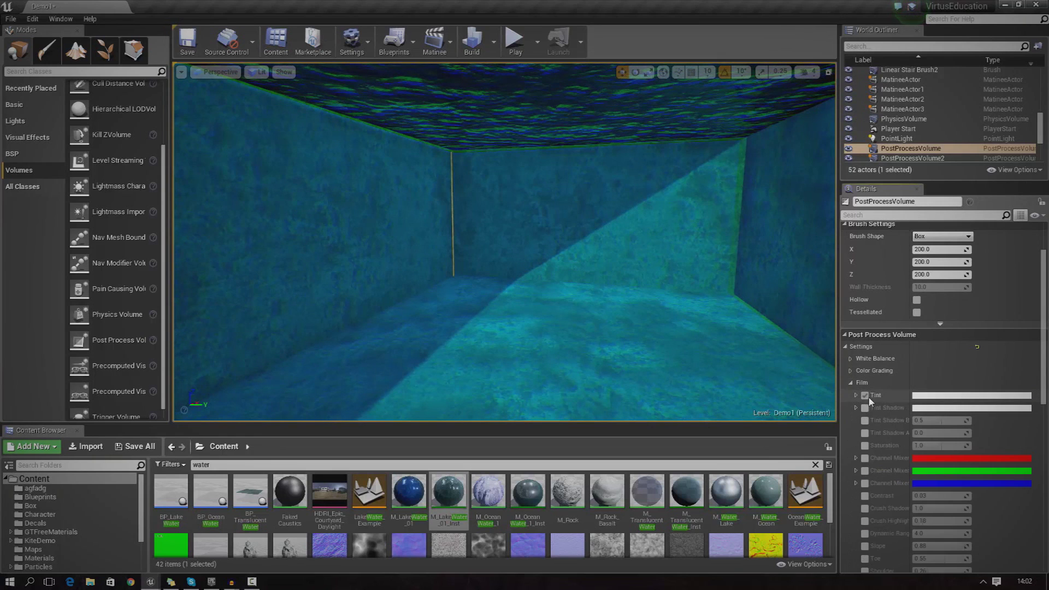
pyautogui.click(864, 407)
pyautogui.scroll(-1, 1045, 386)
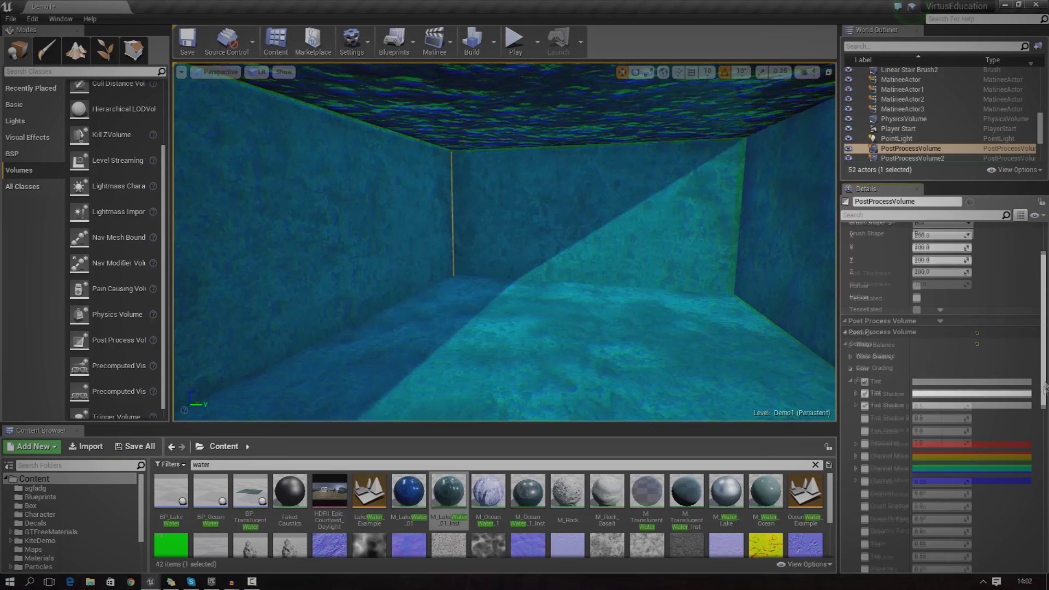
pyautogui.moveTo(1045, 387); pyautogui.dragTo(1033, 423)
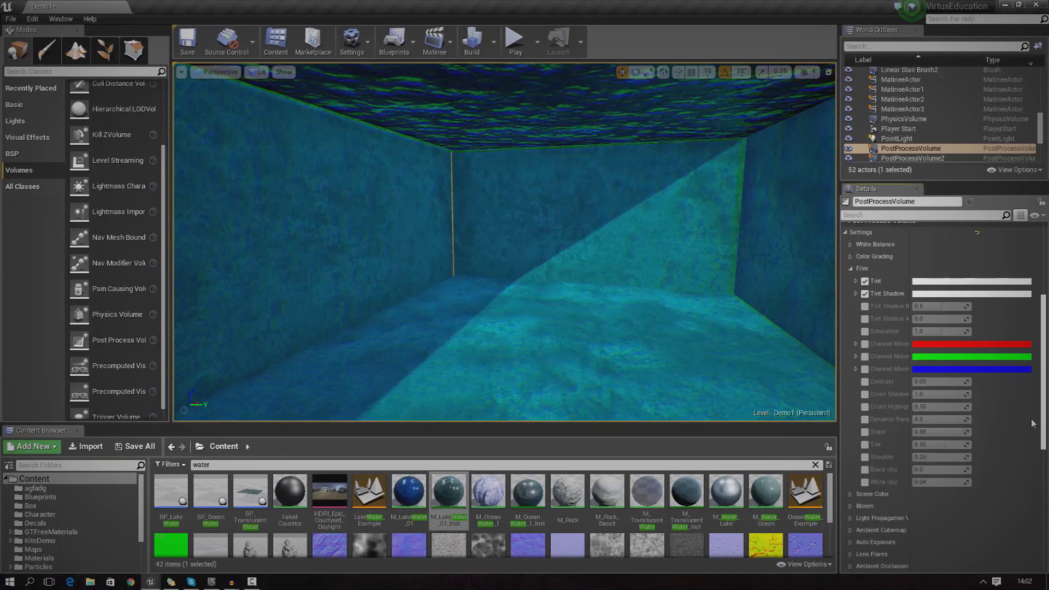
# Set the PostProcessVolume's Film Tint to a dark teal blue with saturation 1.0 and a value of about 0.11.
pyautogui.click(923, 283)
pyautogui.moveTo(804, 360); pyautogui.dragTo(780, 343)
pyautogui.moveTo(923, 323); pyautogui.dragTo(923, 417)
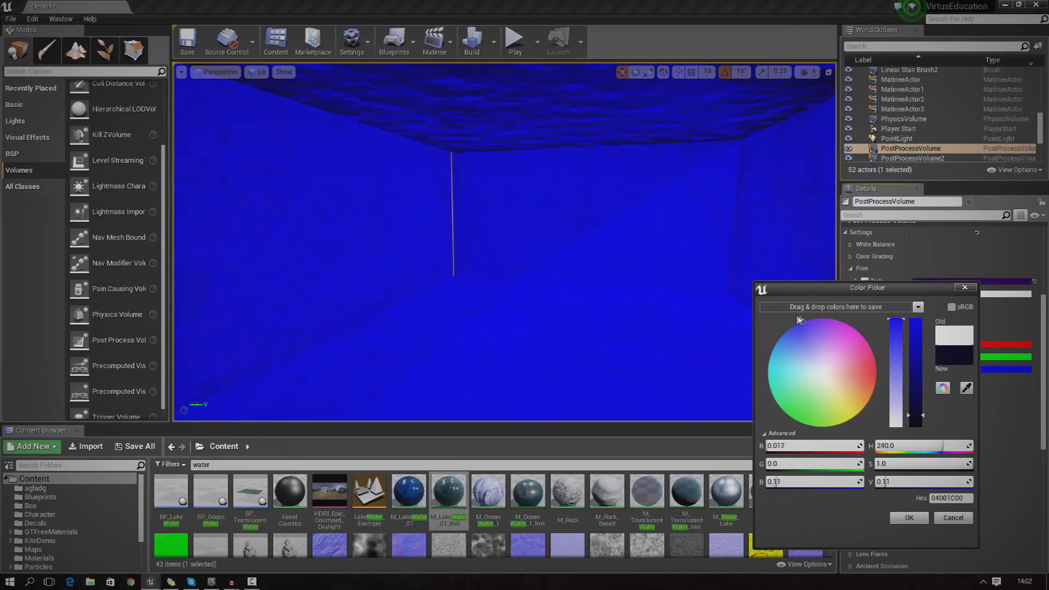
pyautogui.click(783, 336)
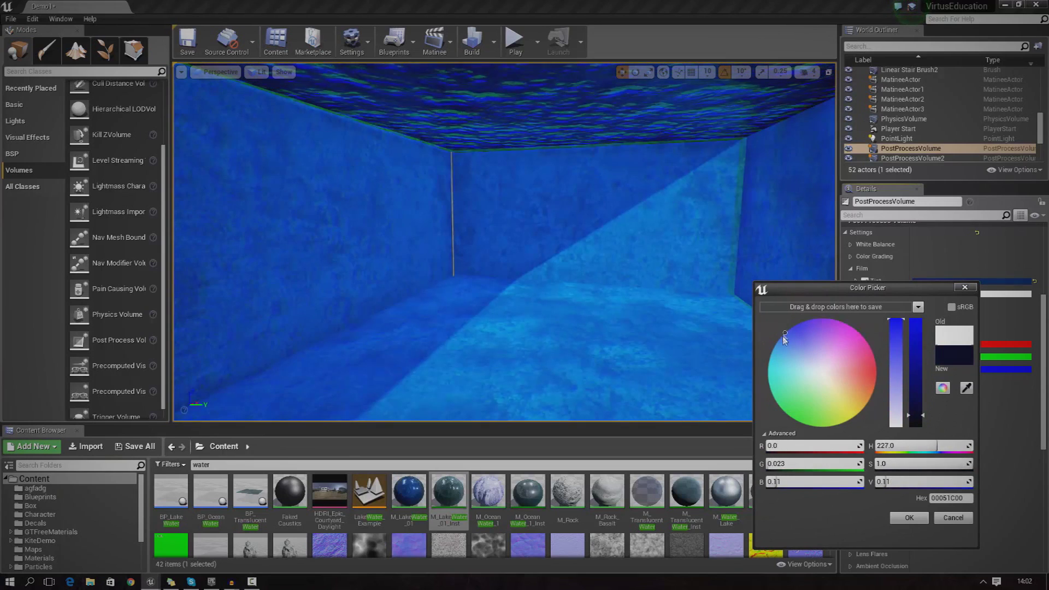
pyautogui.moveTo(783, 336); pyautogui.dragTo(767, 360)
pyautogui.click(900, 517)
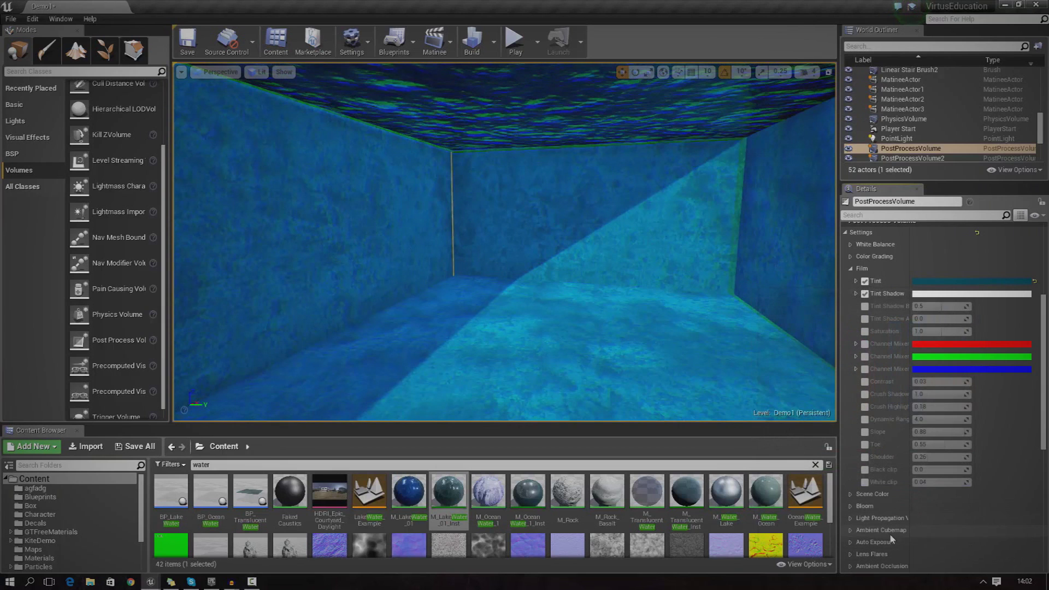
pyautogui.click(851, 269)
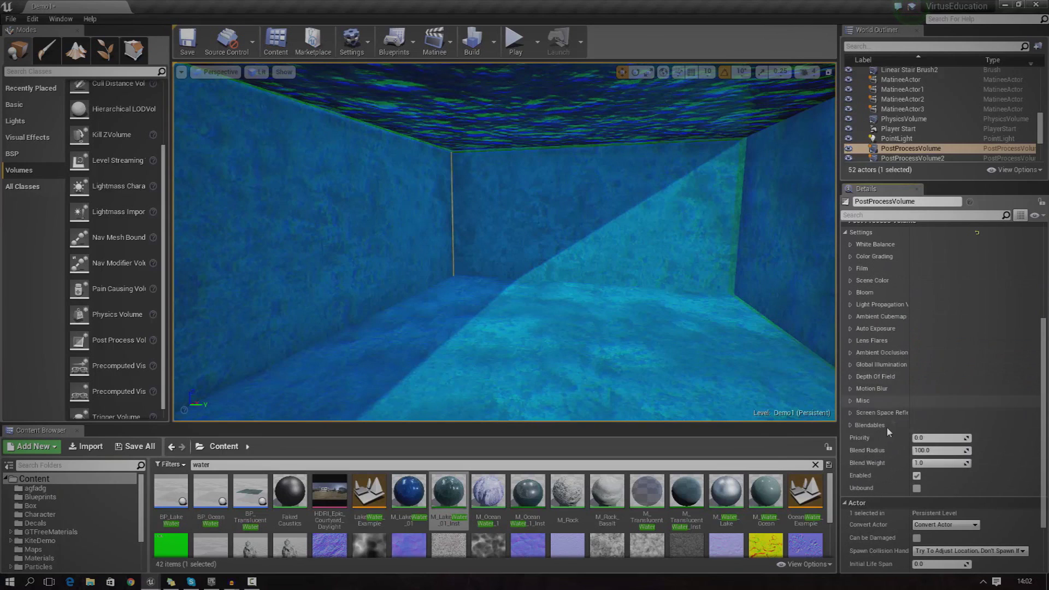
# Set the PostProcessVolume's Motion Blur Amount to 1.0 and enable the Motion Blur Max override at 5.0.
pyautogui.click(851, 388)
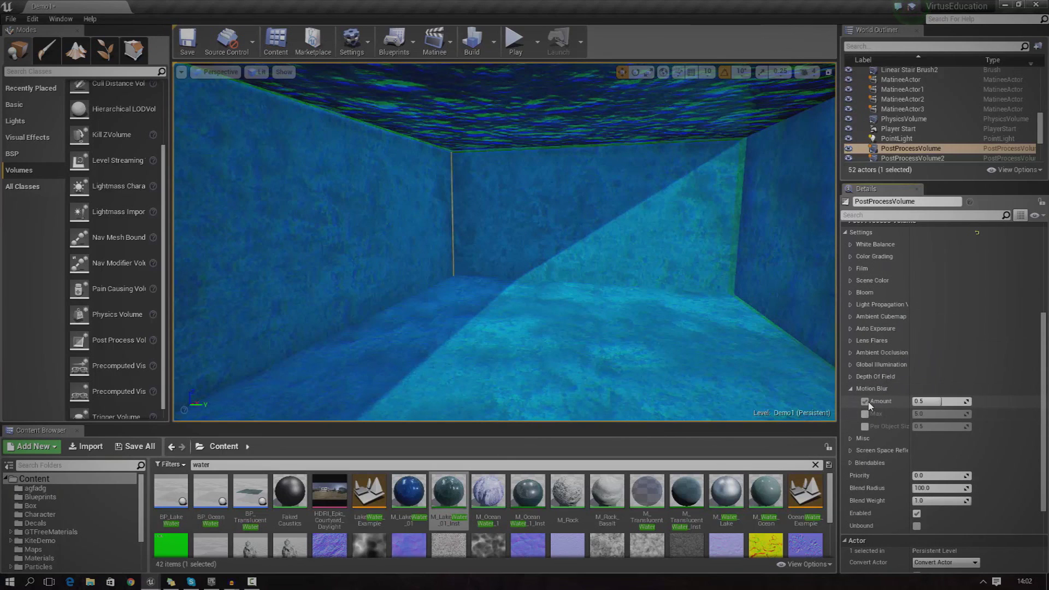
pyautogui.moveTo(914, 402); pyautogui.dragTo(929, 402)
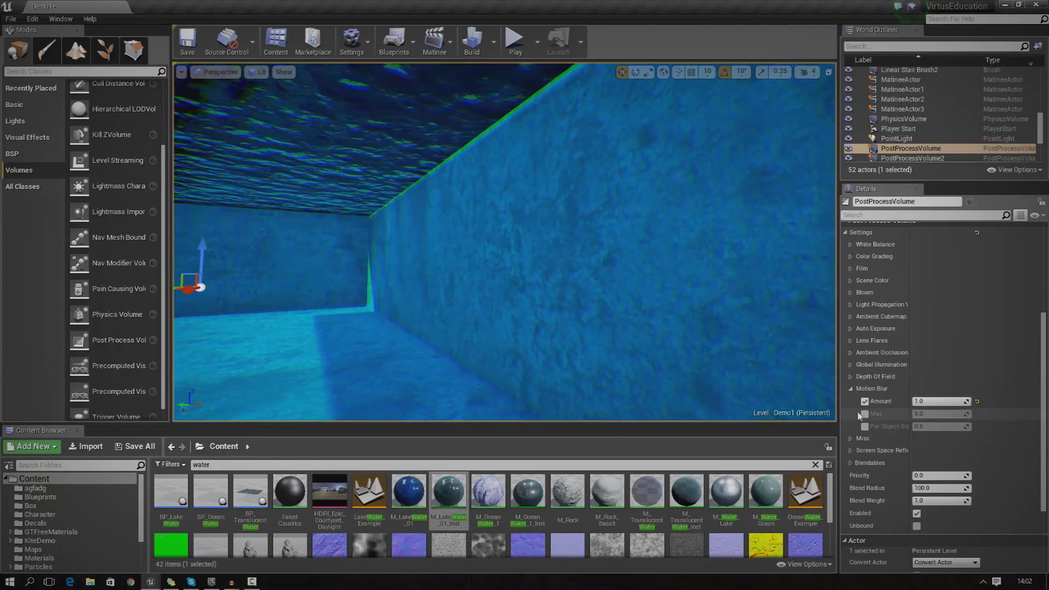
pyautogui.click(865, 414)
pyautogui.moveTo(655, 306); pyautogui.dragTo(296, 304, button='right')
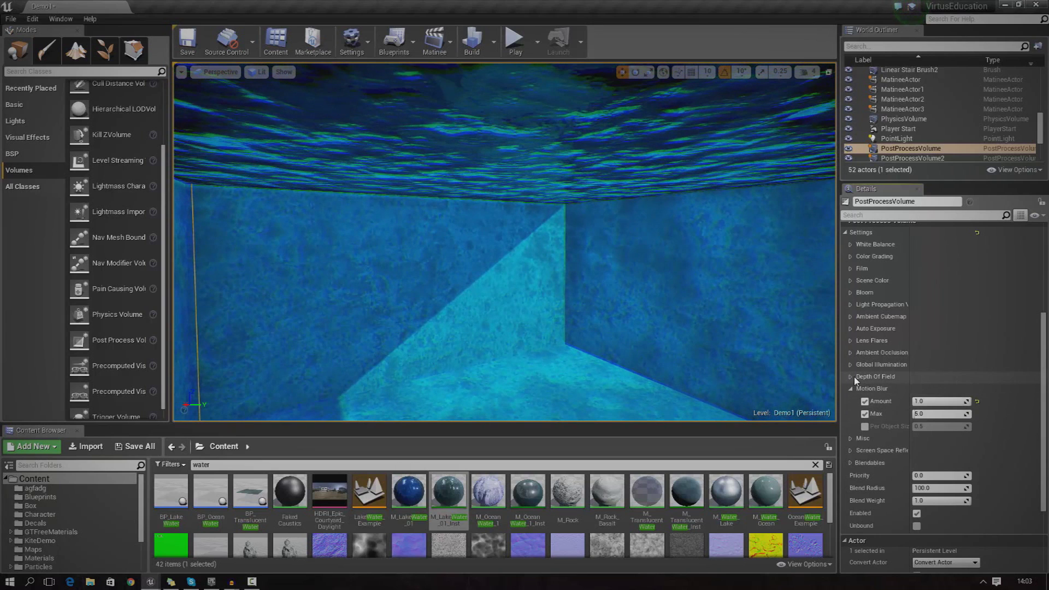
# Enable the PostProcessVolume's Depth of Field Method override with BokehDOF and its Bloom Intensity override at 1.0.
pyautogui.click(853, 376)
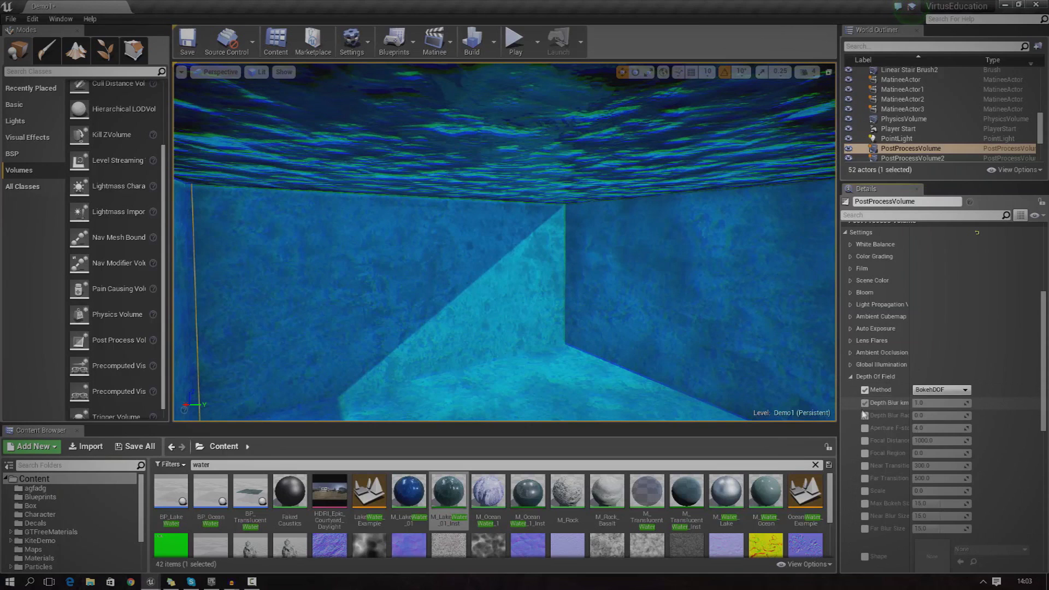
pyautogui.click(850, 378)
pyautogui.click(929, 293)
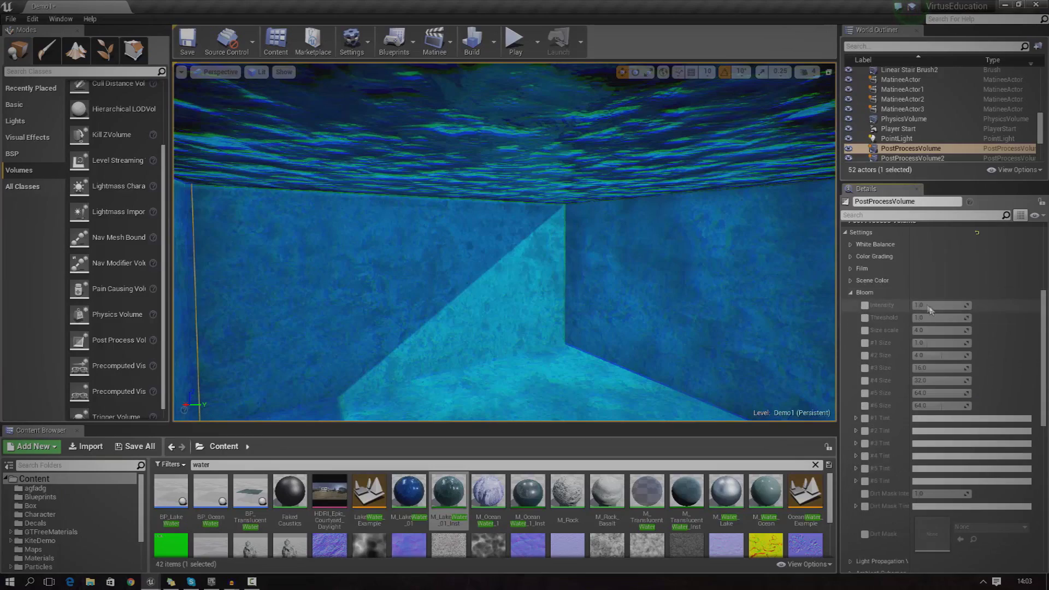
pyautogui.click(864, 305)
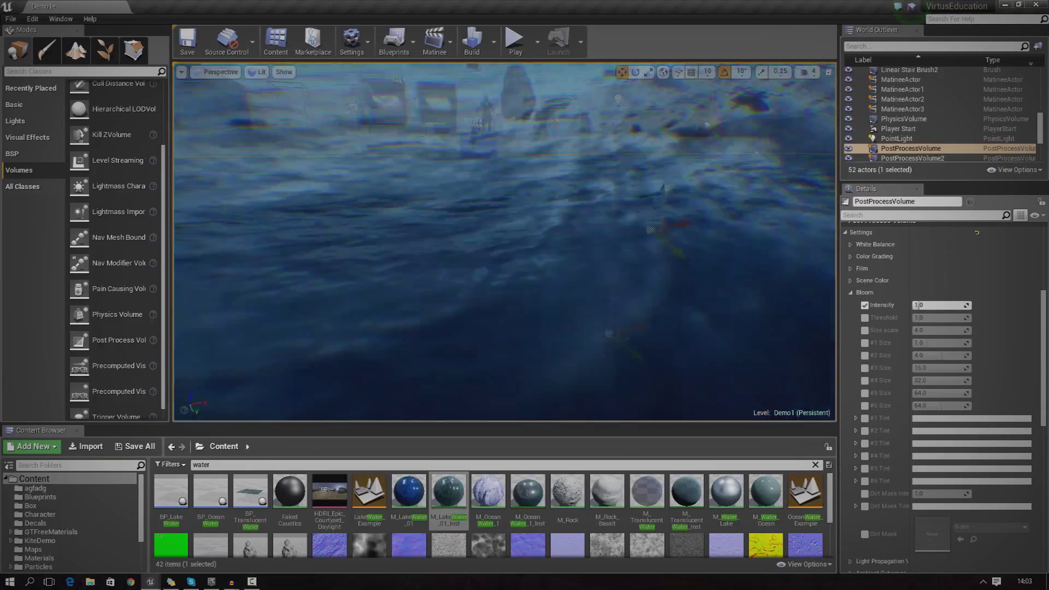
# Play-test the level by running the character into the pool and moving around underwater to check the effect, and end the session.
pyautogui.moveTo(505, 242); pyautogui.dragTo(639, 213, button='right')
pyautogui.click(515, 40)
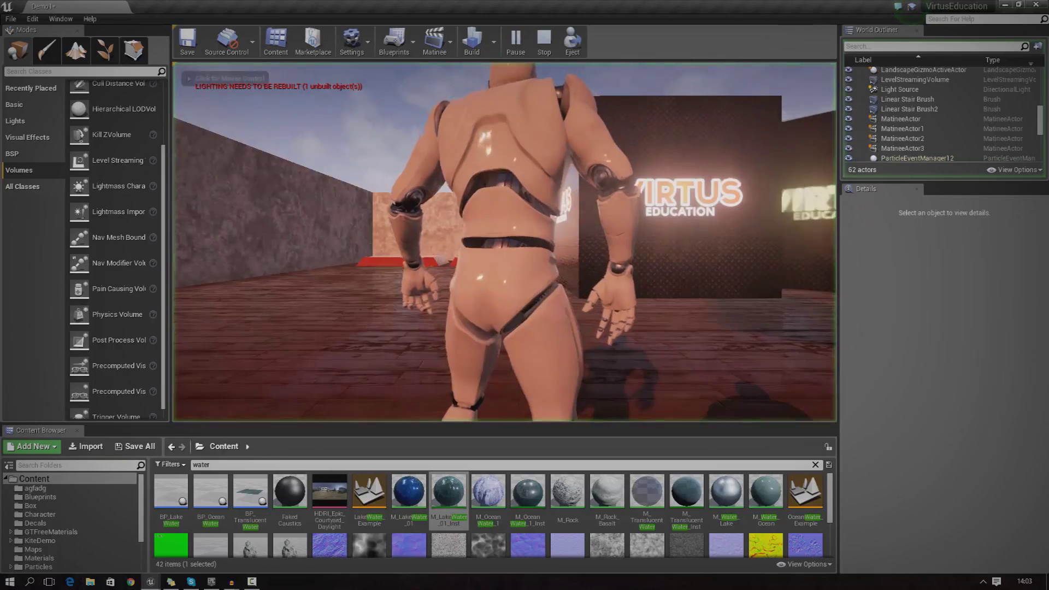
pyautogui.press('w')
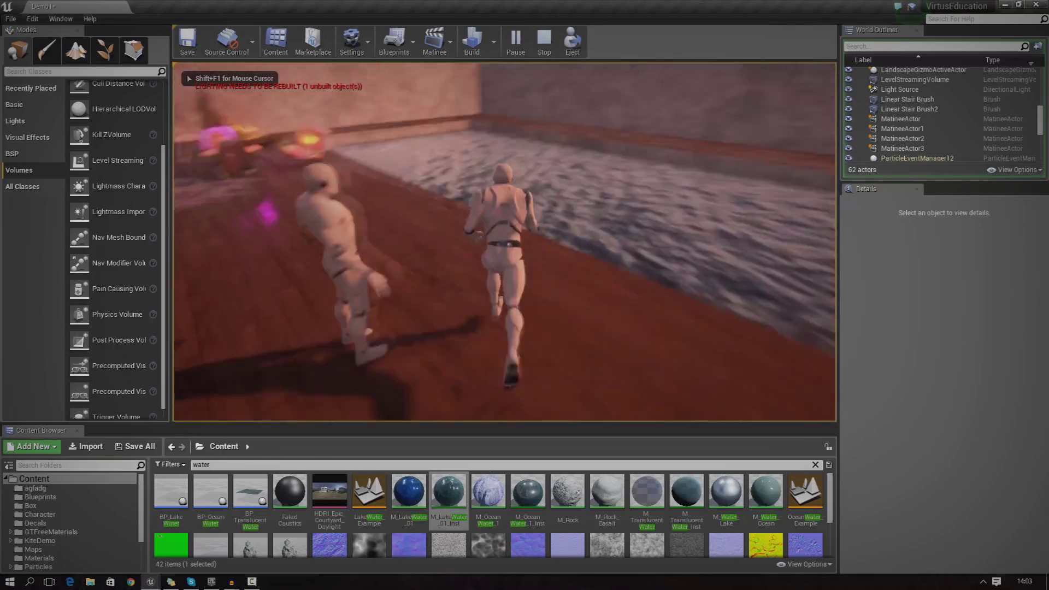
pyautogui.press('space')
pyautogui.press('w')
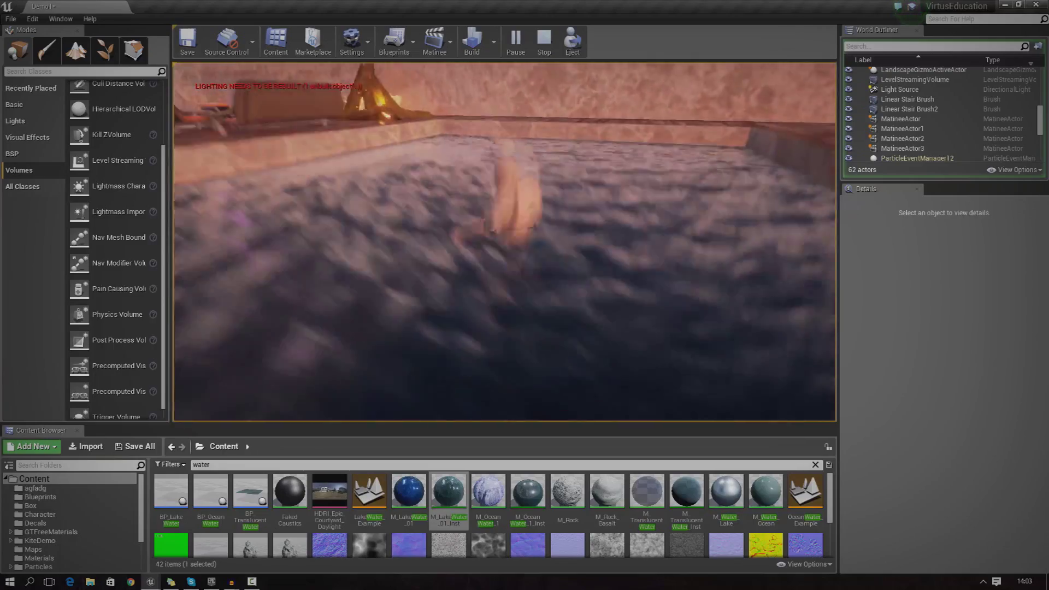
pyautogui.press('w')
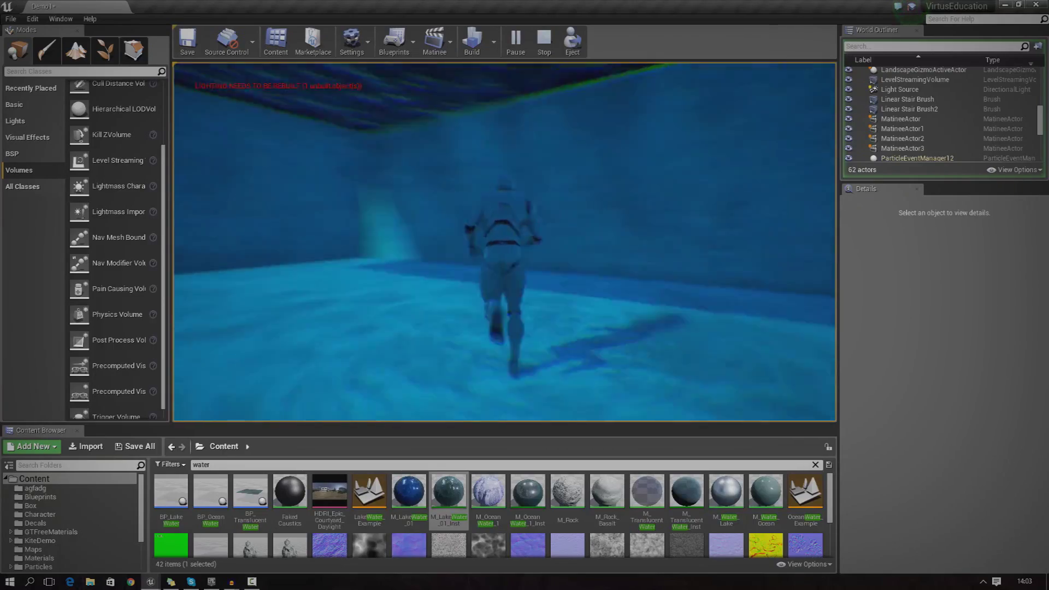
pyautogui.press('space')
pyautogui.press('w')
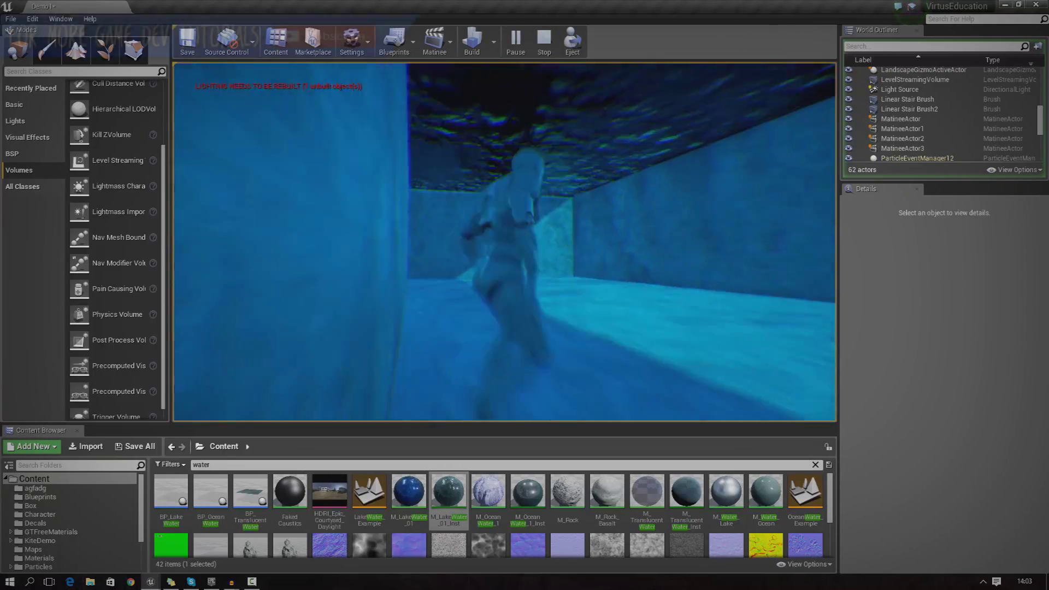
pyautogui.press('space')
pyautogui.press('Escape')
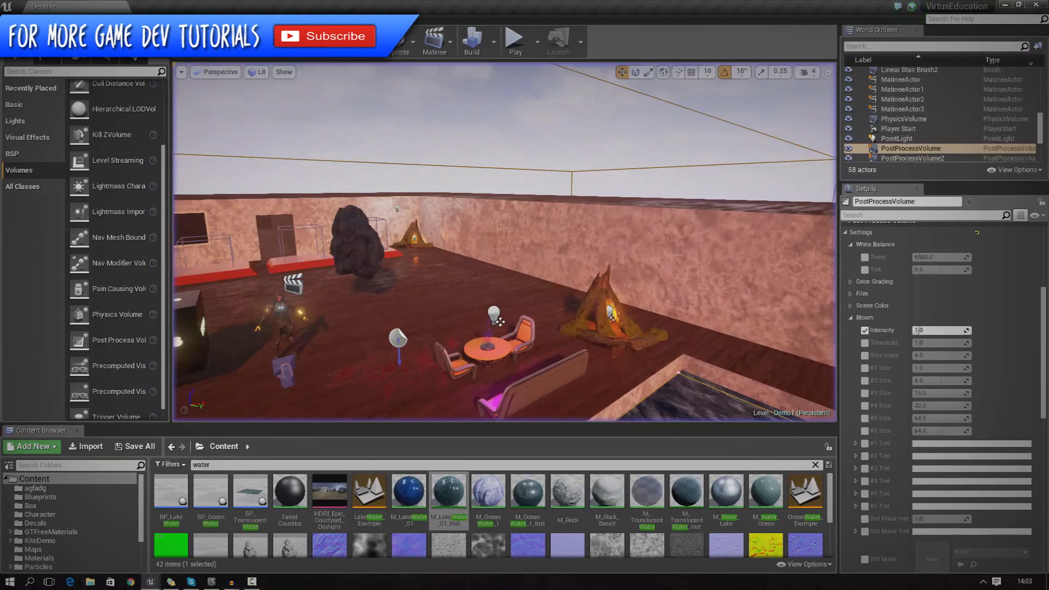